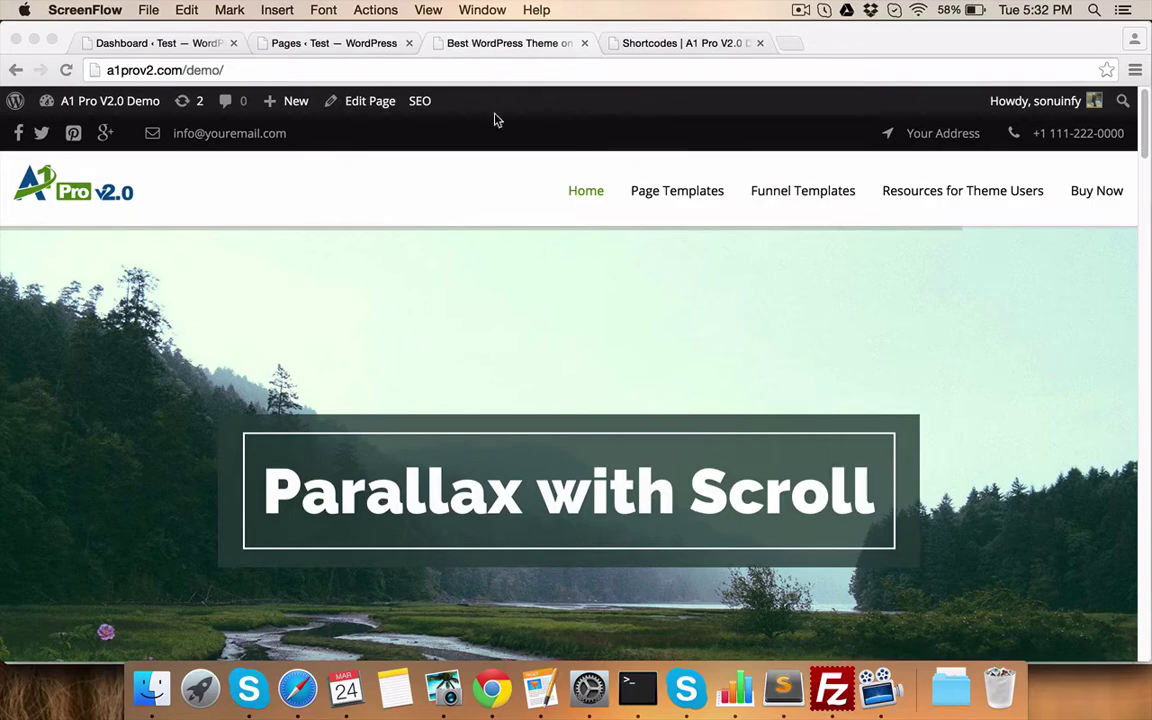
Open the Option Template 1 funnel demo page and look over its layout.
click(789, 195)
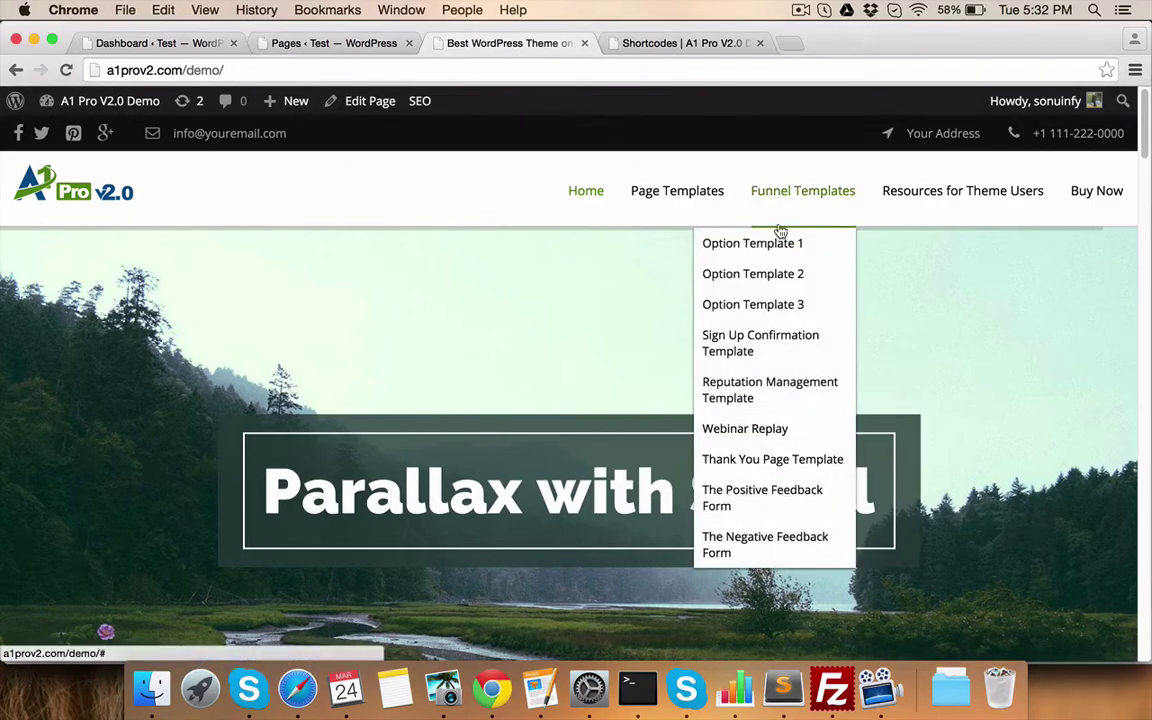
click(768, 246)
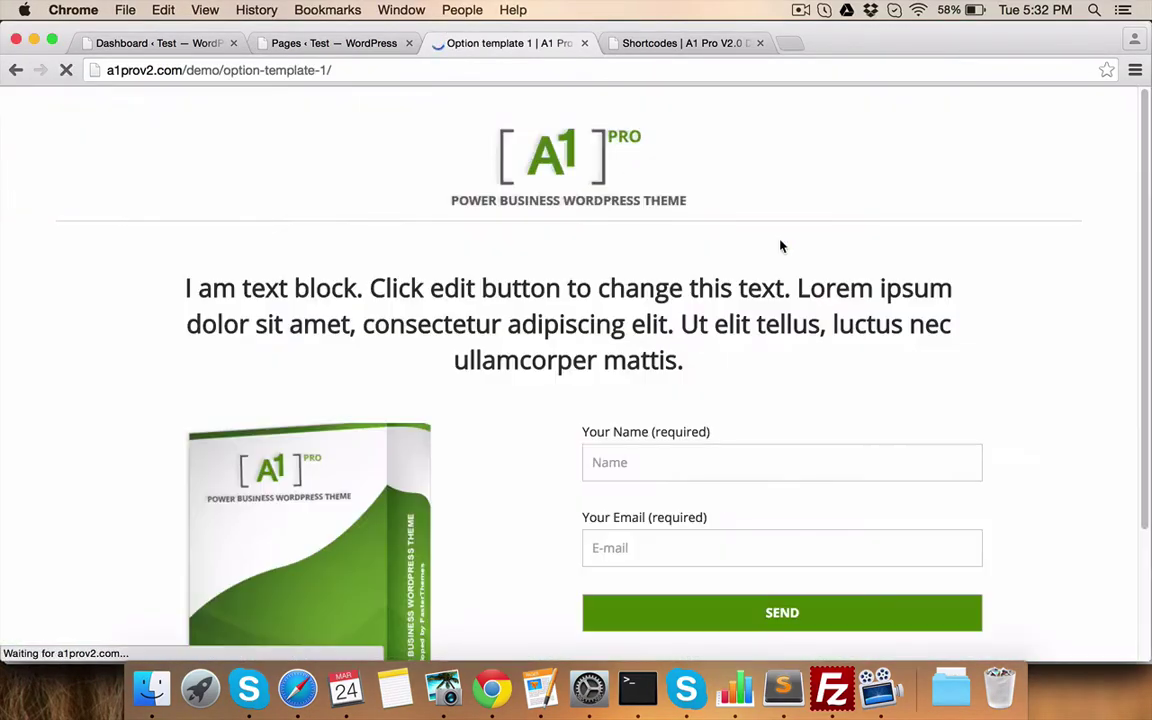
scroll(781, 246, down, 3)
scroll(679, 249, up, 3)
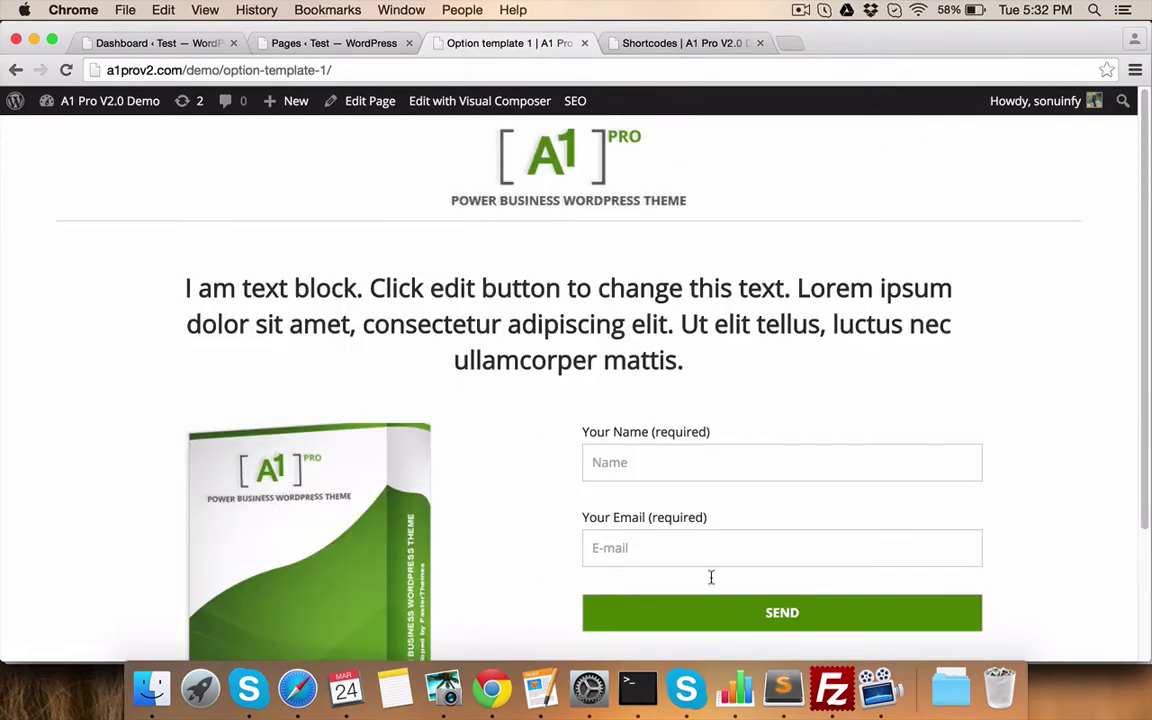
Copy the full Option template 1 shortcode from the Shortcodes page using its separate code window, and close that window.
click(680, 50)
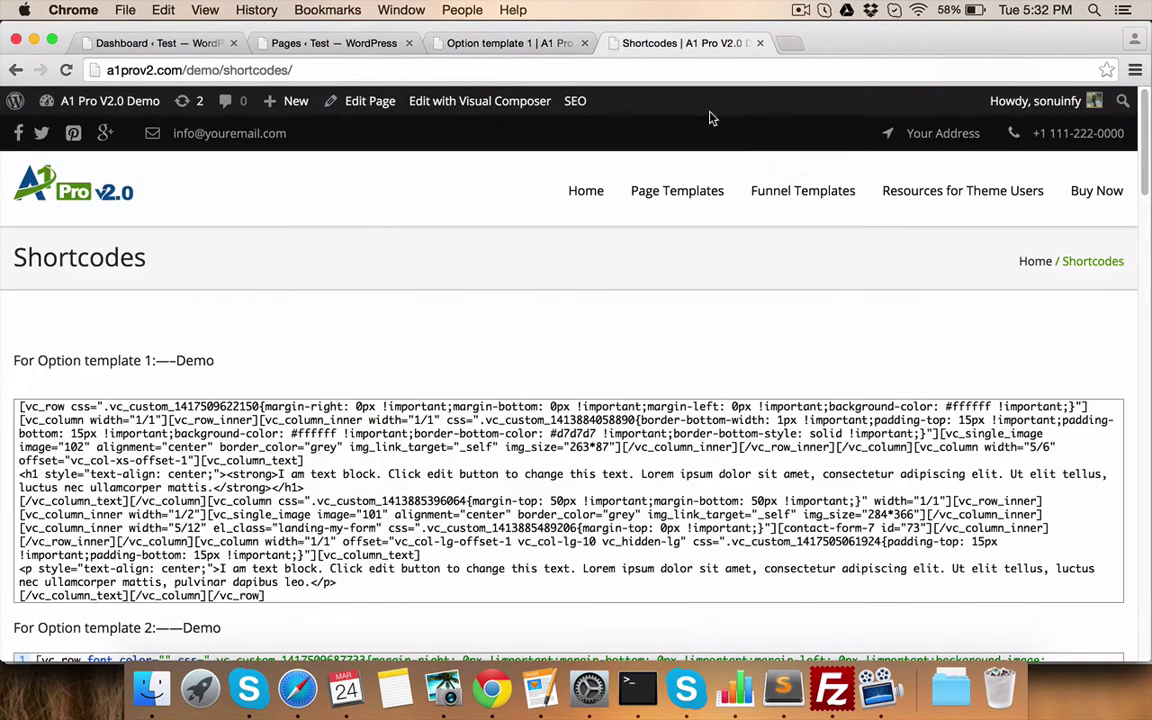
mouse_move(922, 195)
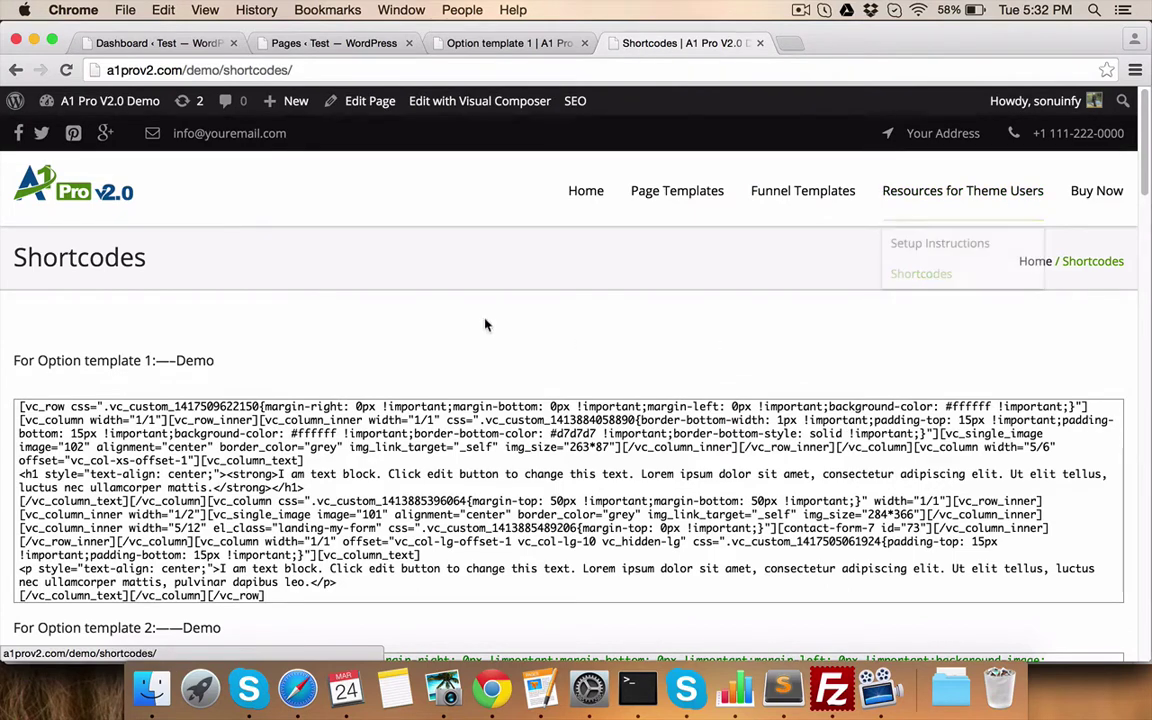
scroll(267, 383, down, 3)
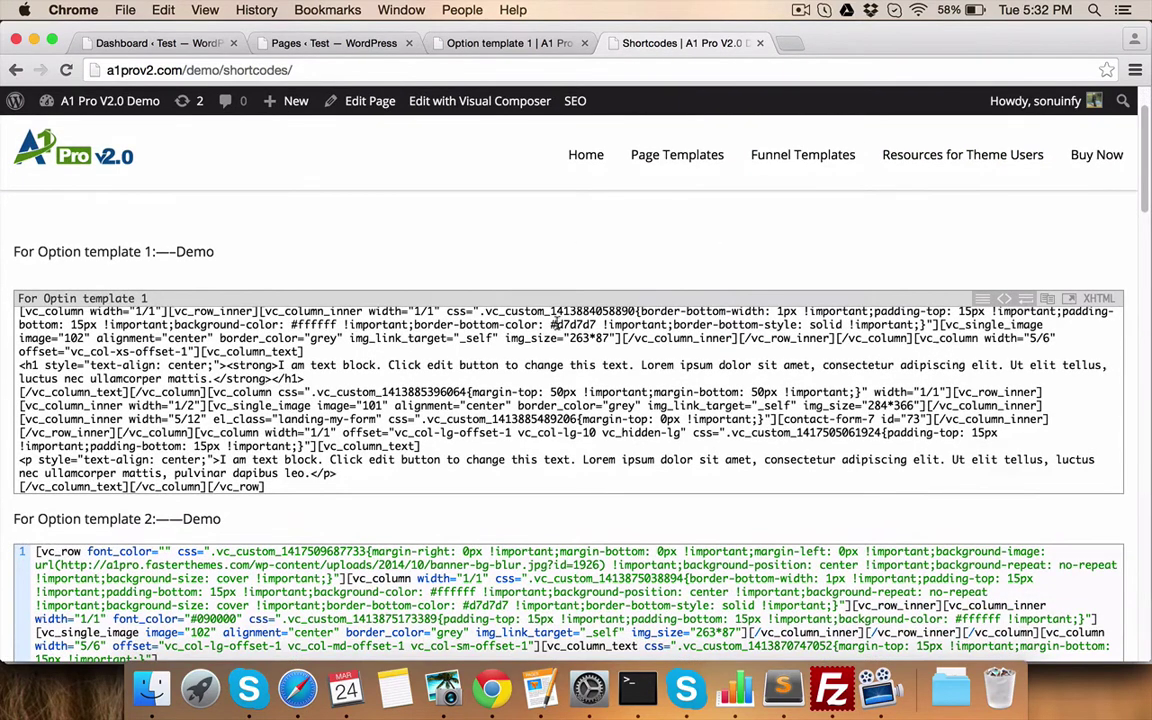
click(1069, 301)
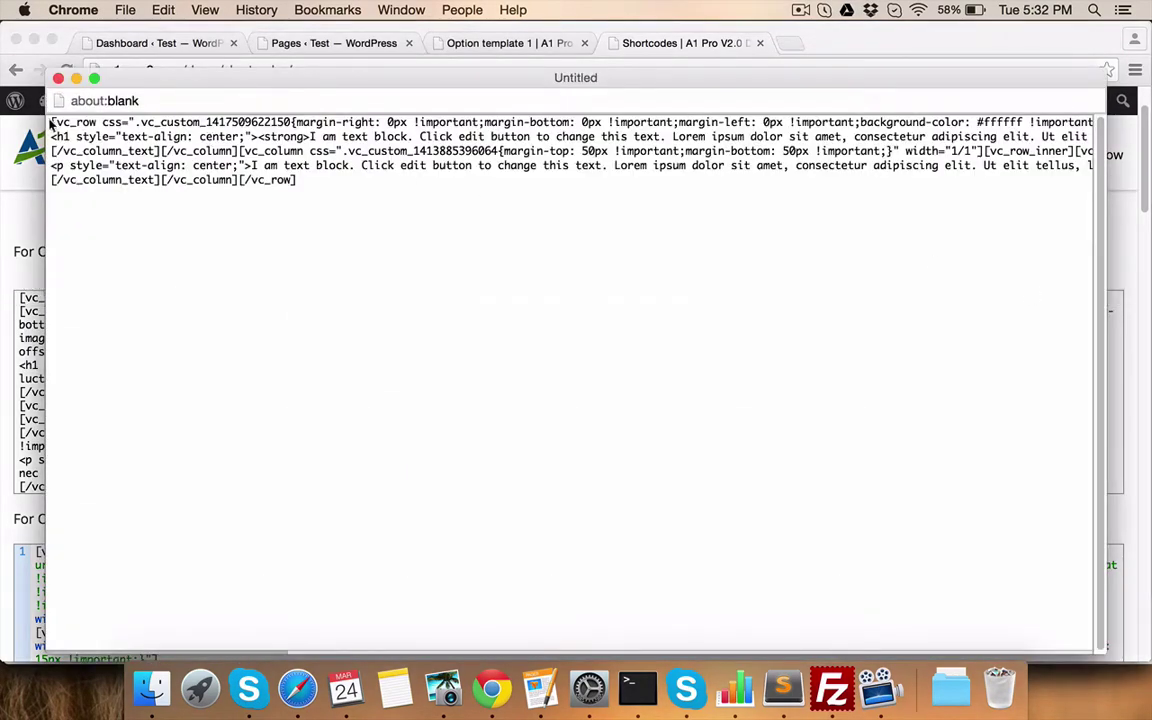
drag(50, 120, 309, 190)
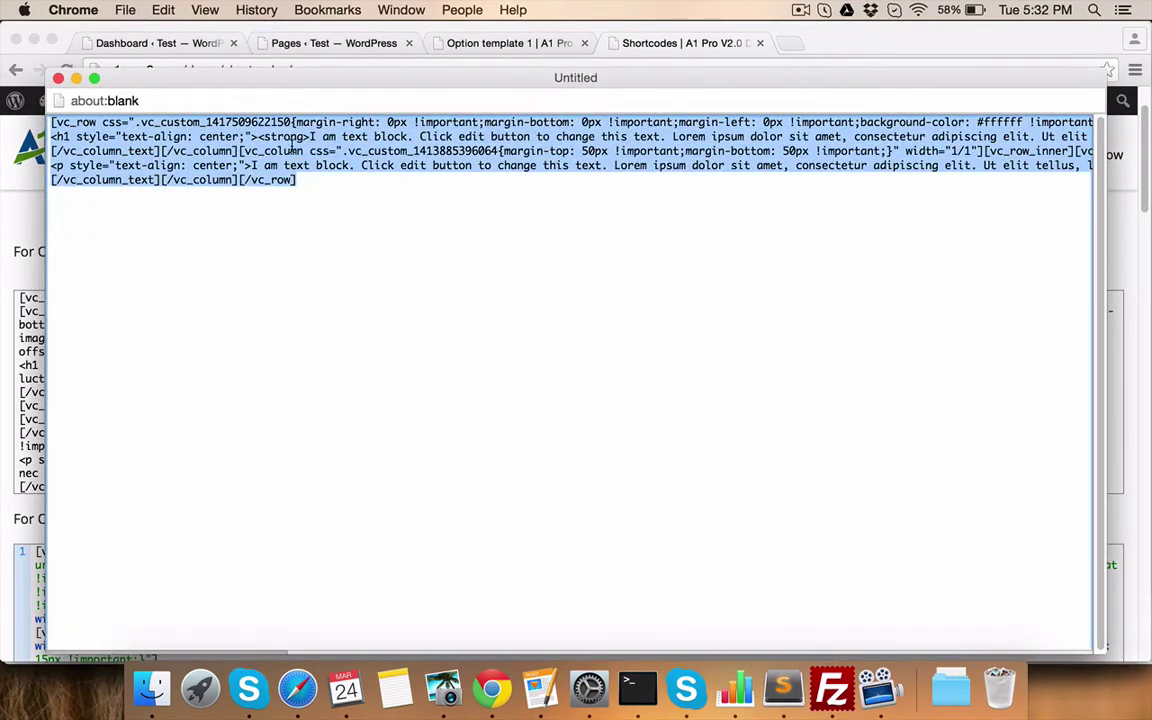
right_click(293, 148)
click(328, 152)
click(59, 78)
Add a new WordPress page on the test site titled "Optin Page Demo".
click(330, 43)
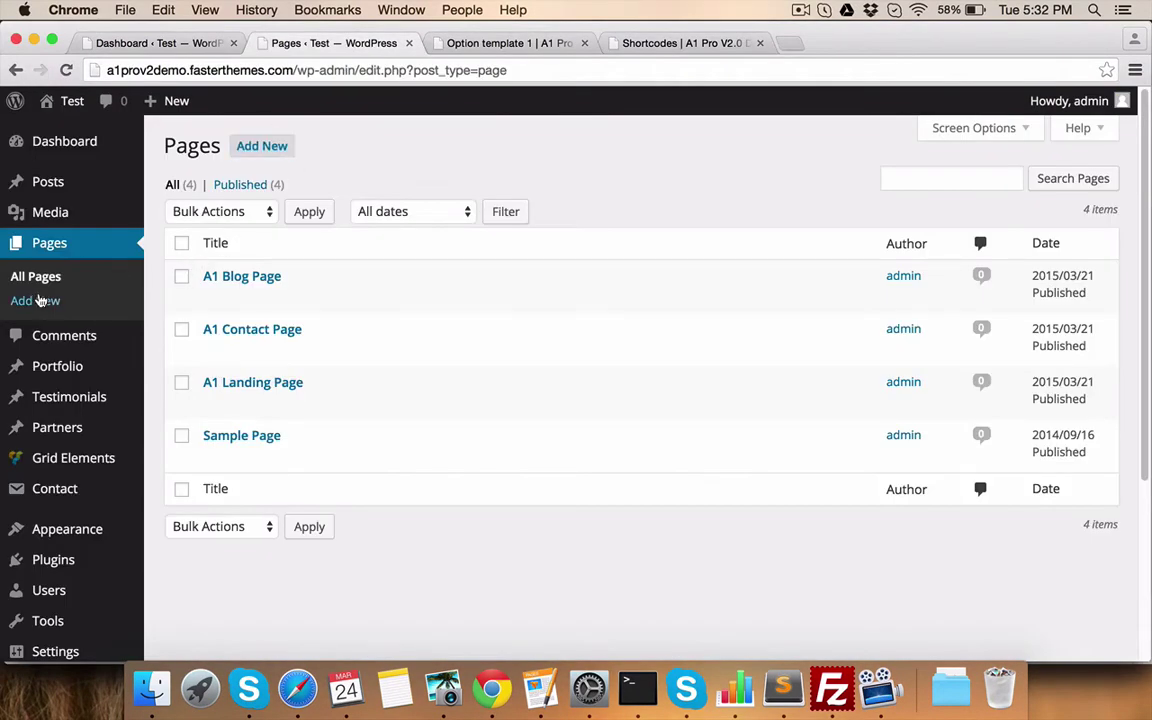
click(40, 301)
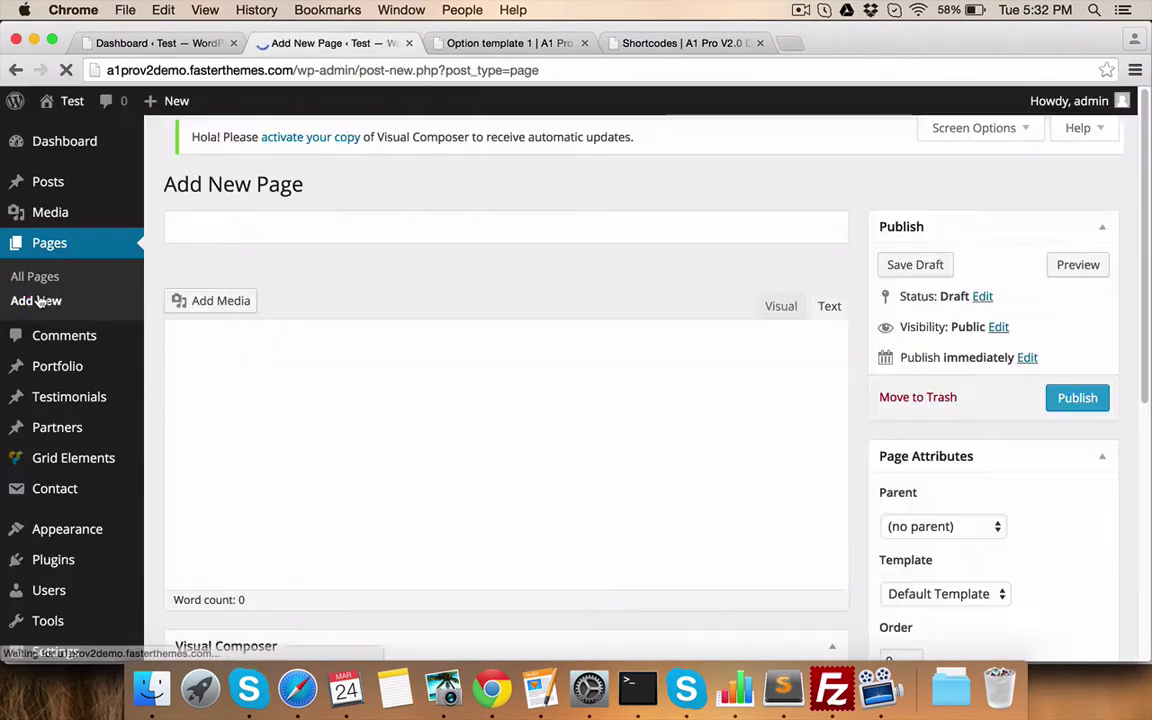
text(O)
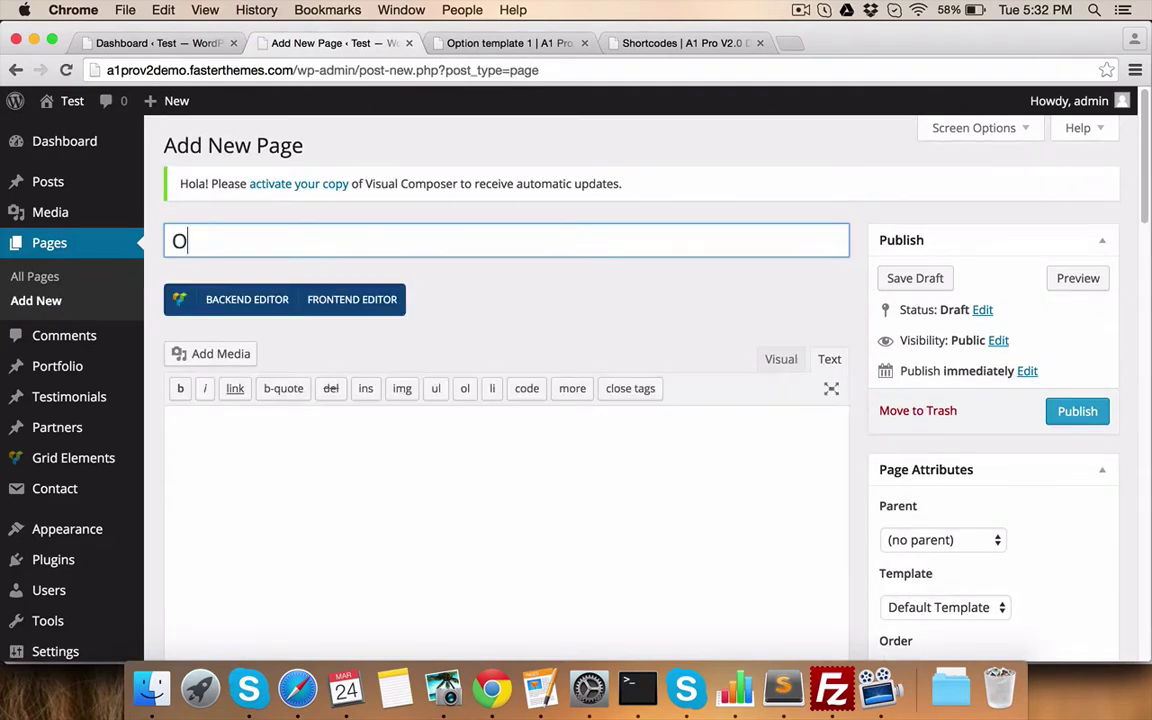
text(ptin Page )
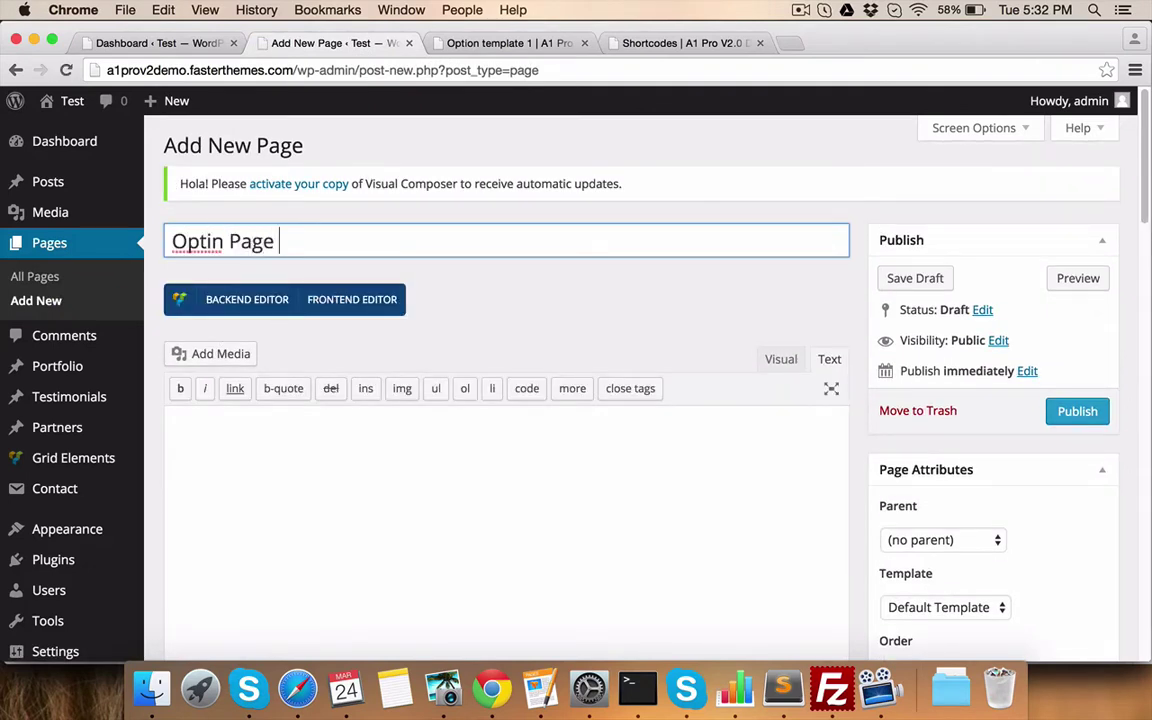
text(Demo)
Set the new page's template to Blank.
scroll(828, 393, down, 2)
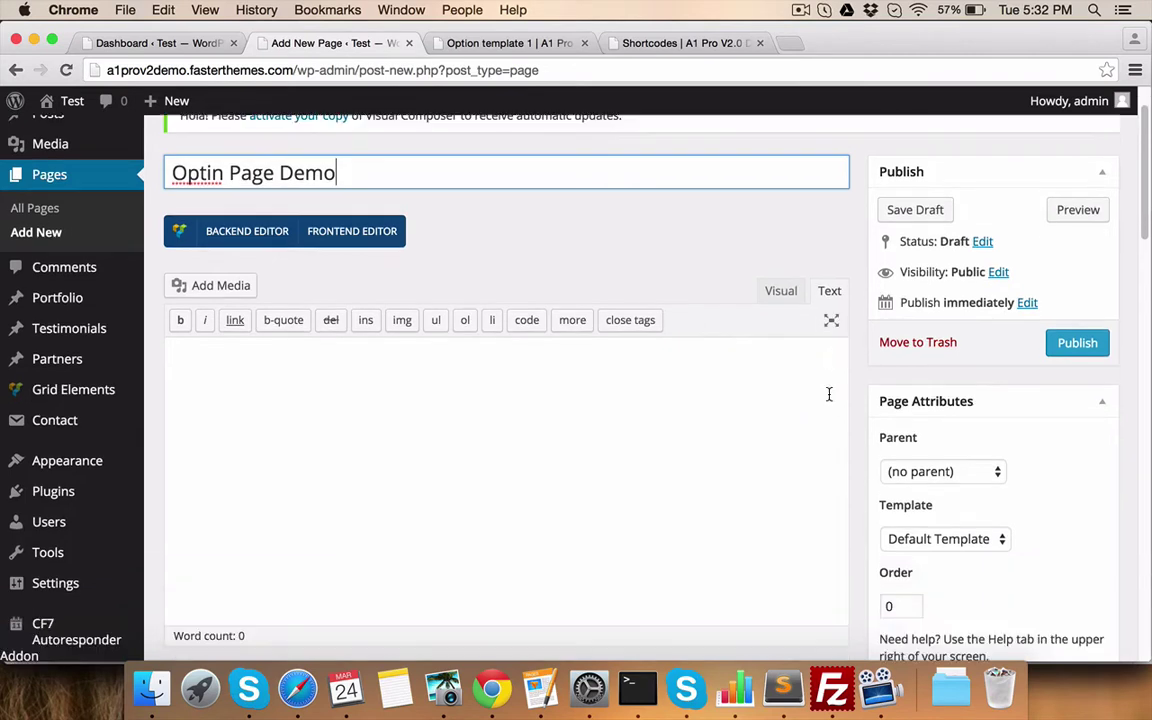
click(892, 539)
click(926, 557)
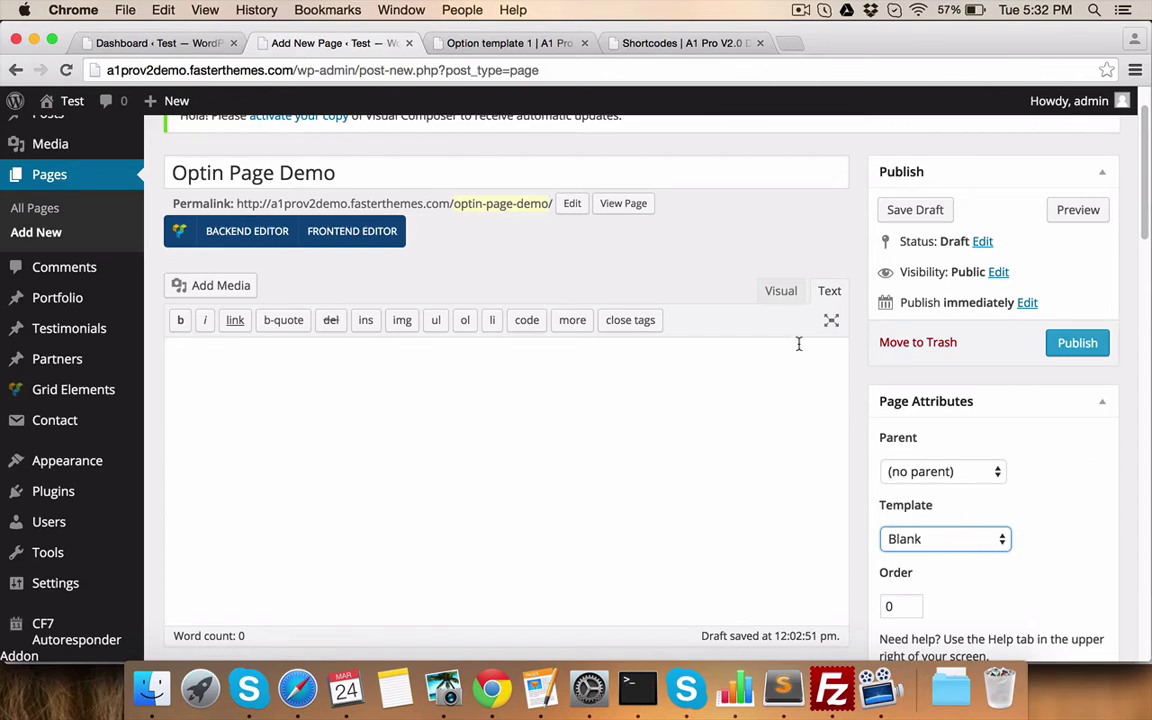
Paste the copied shortcode into the page content in text mode and switch to the Visual Composer backend editor.
click(826, 294)
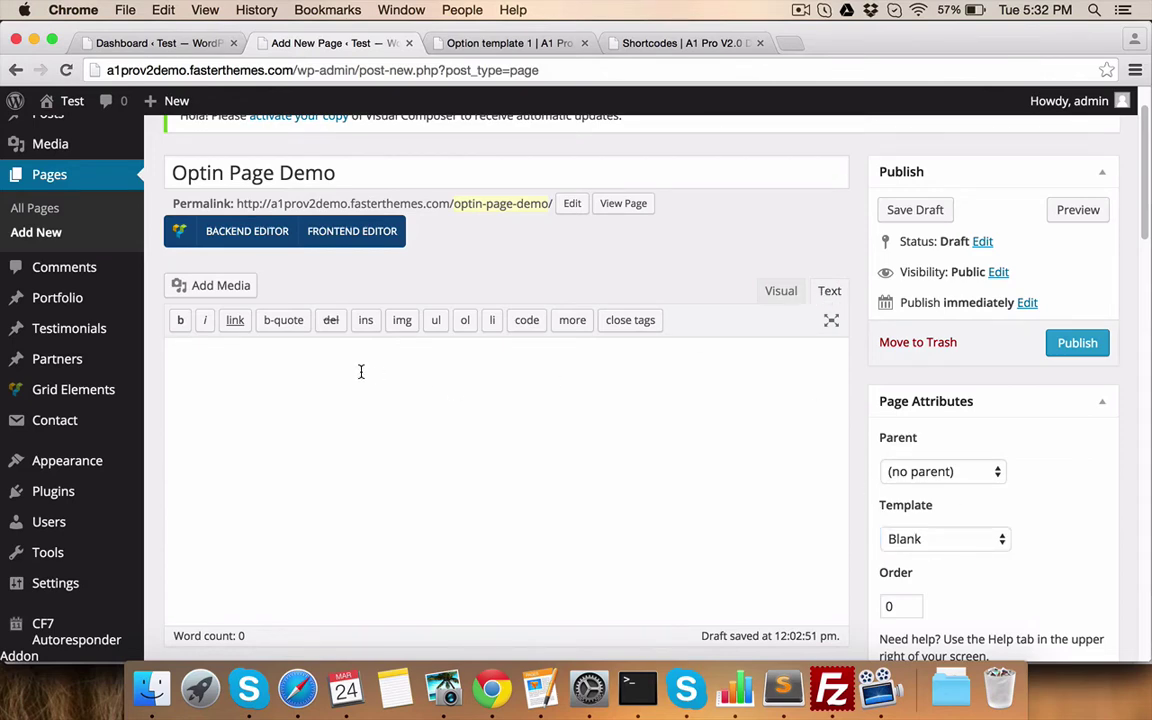
key(super+v)
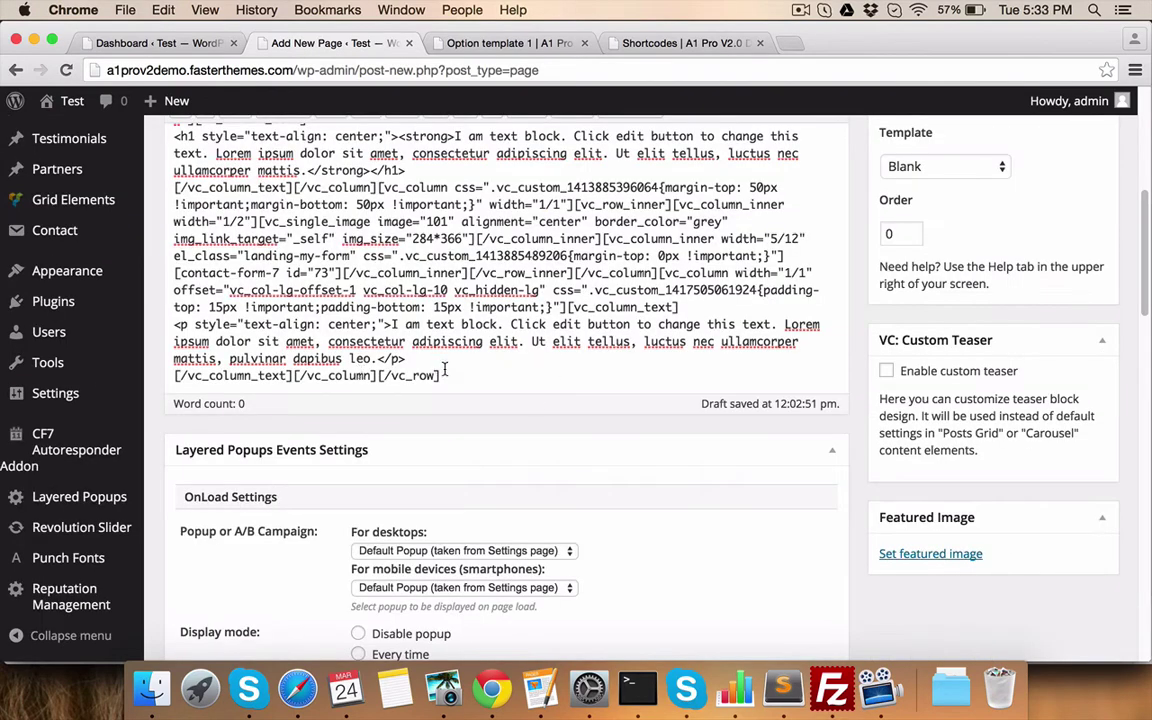
scroll(490, 380, up, 5)
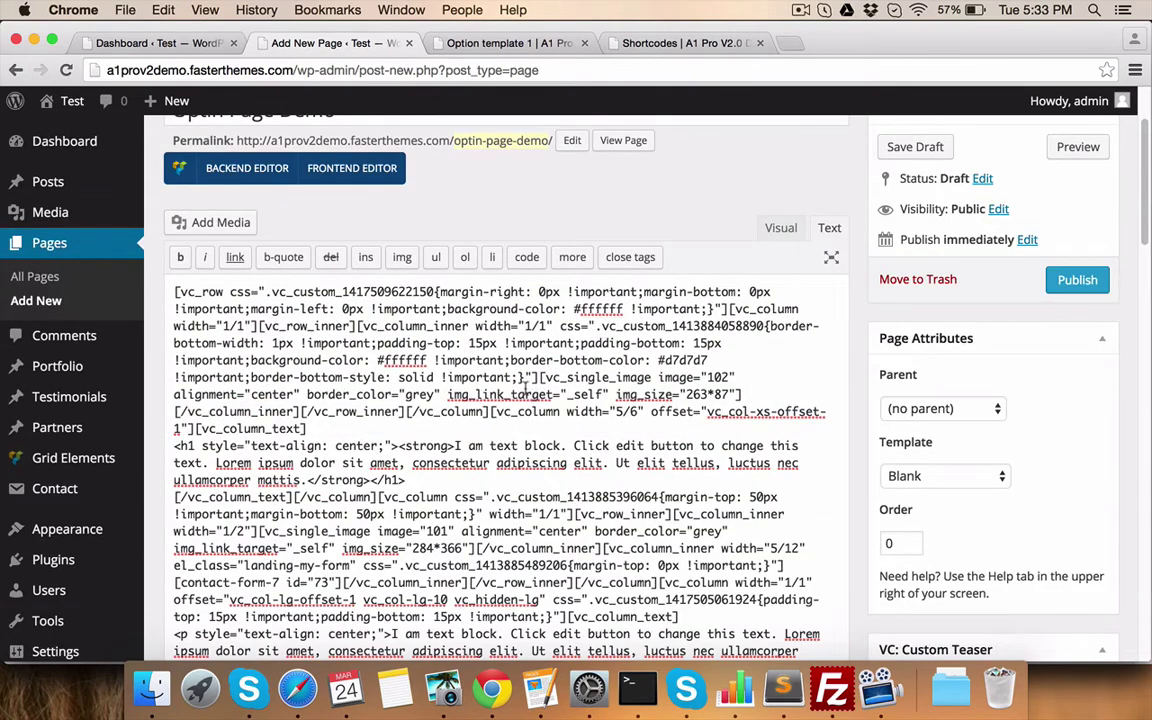
click(247, 169)
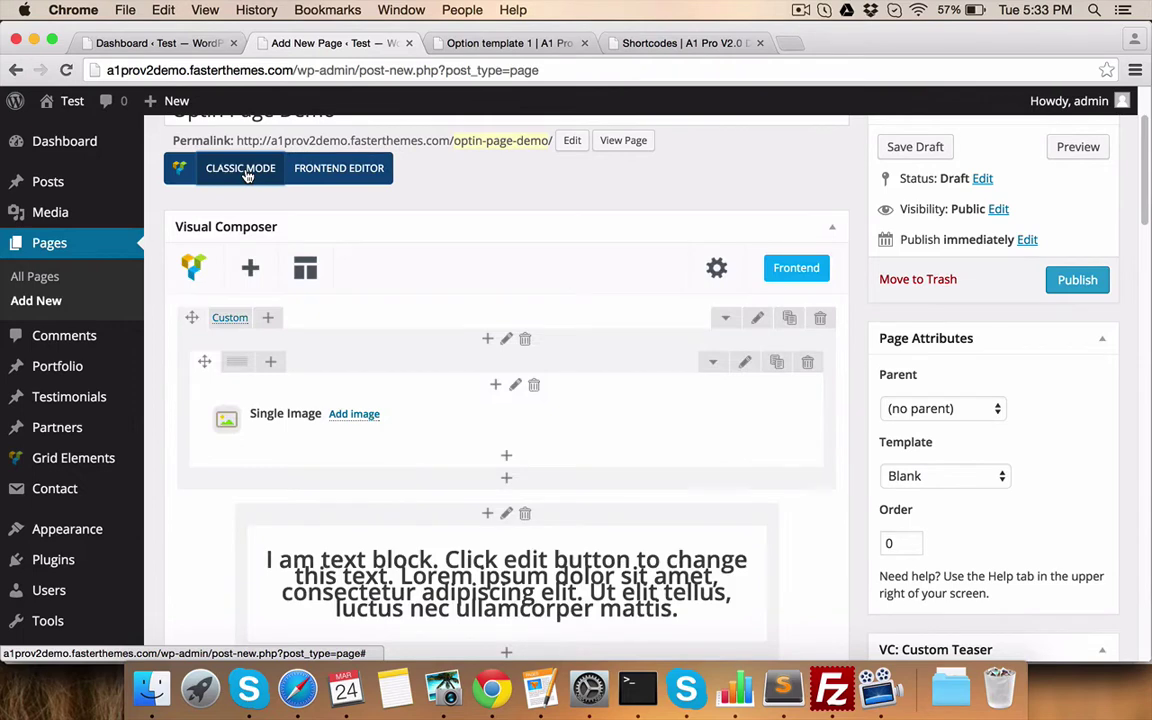
scroll(247, 174, down, 4)
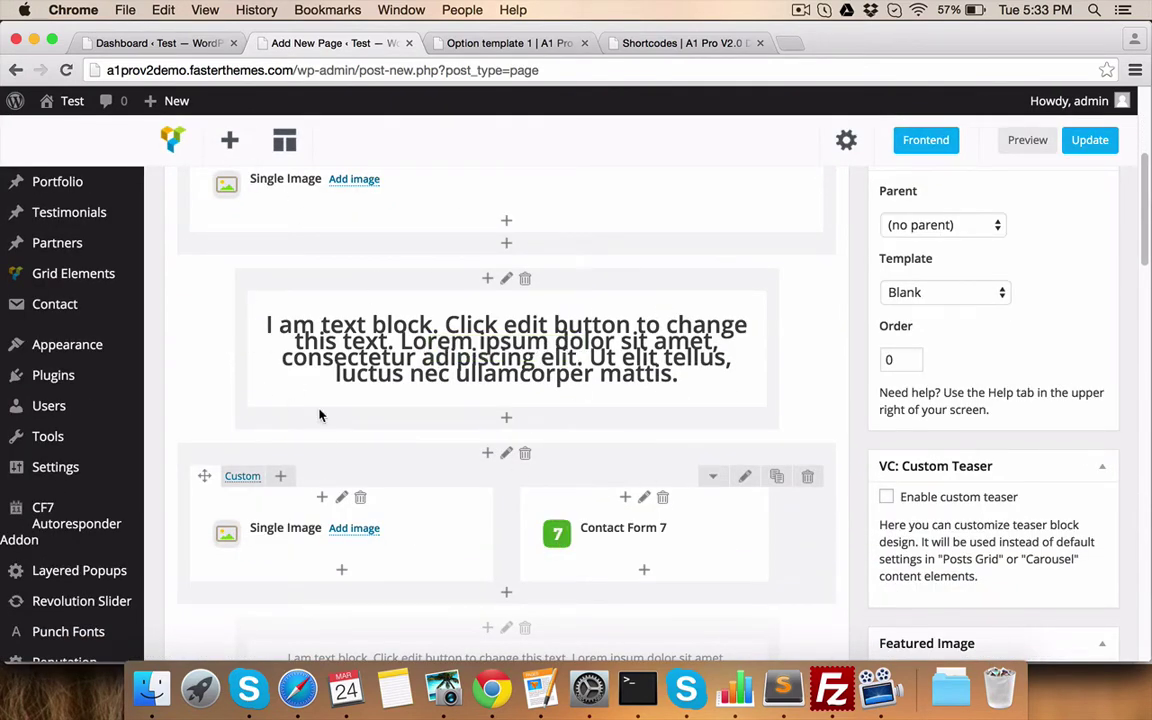
Replace the large headline text block's content with "This is the demo." and save the block.
mouse_move(382, 351)
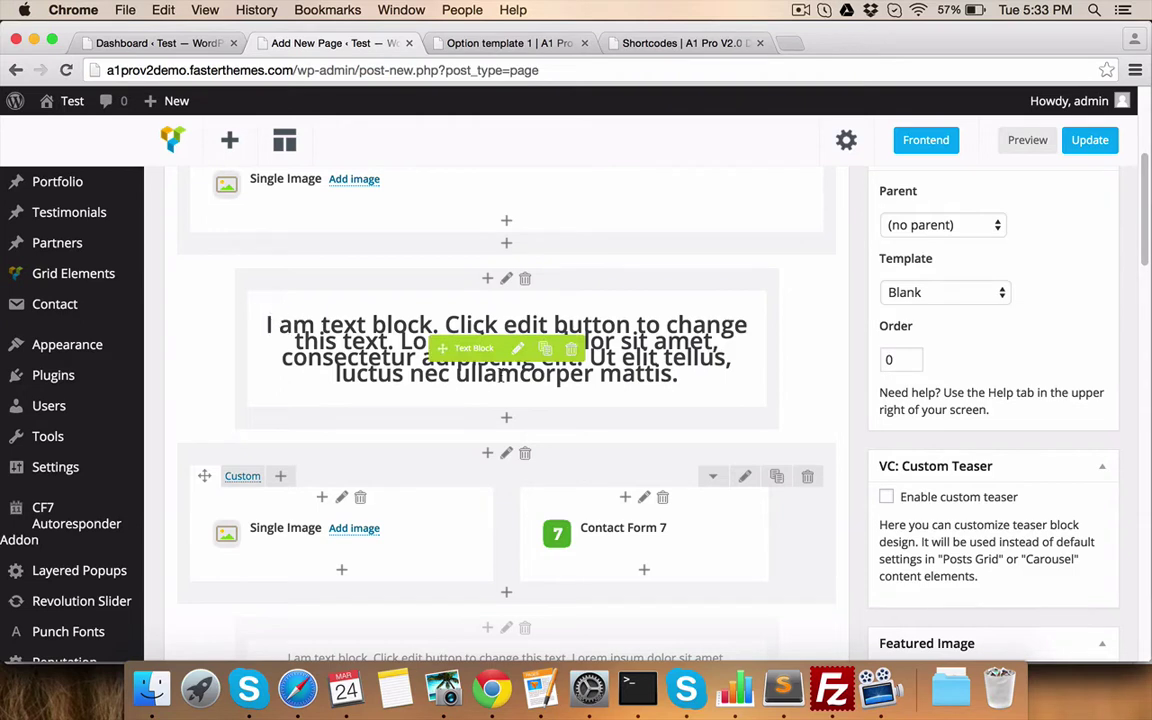
click(517, 352)
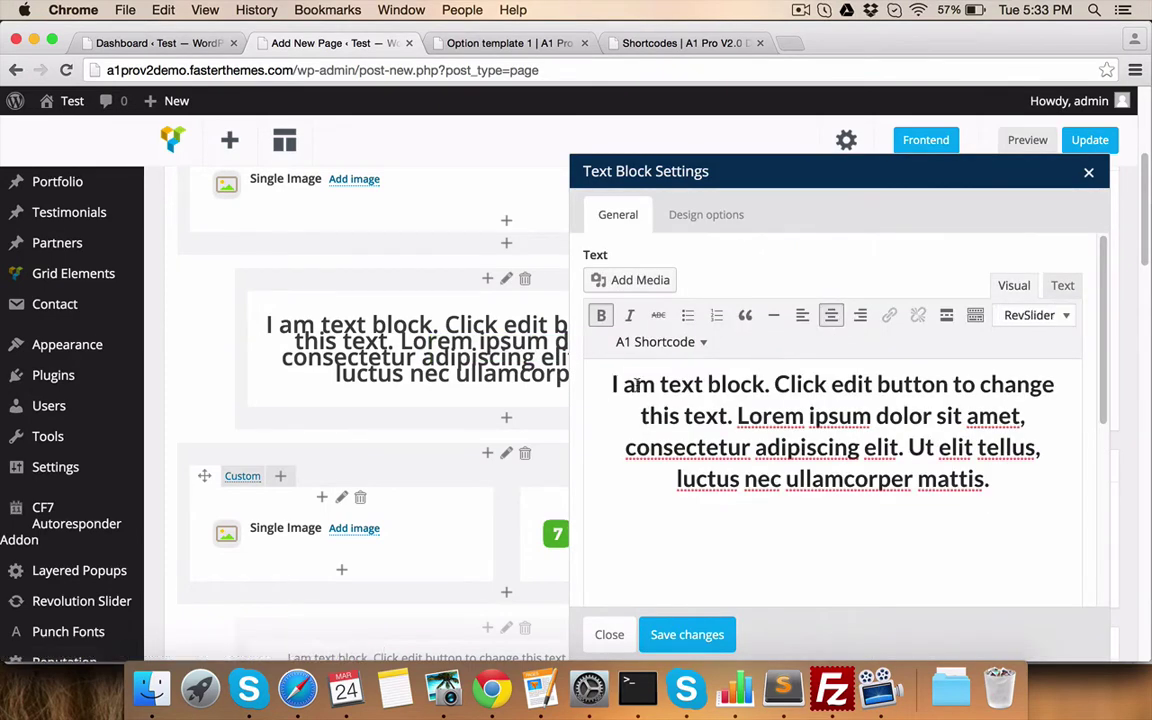
drag(611, 384, 1095, 533)
text(This it)
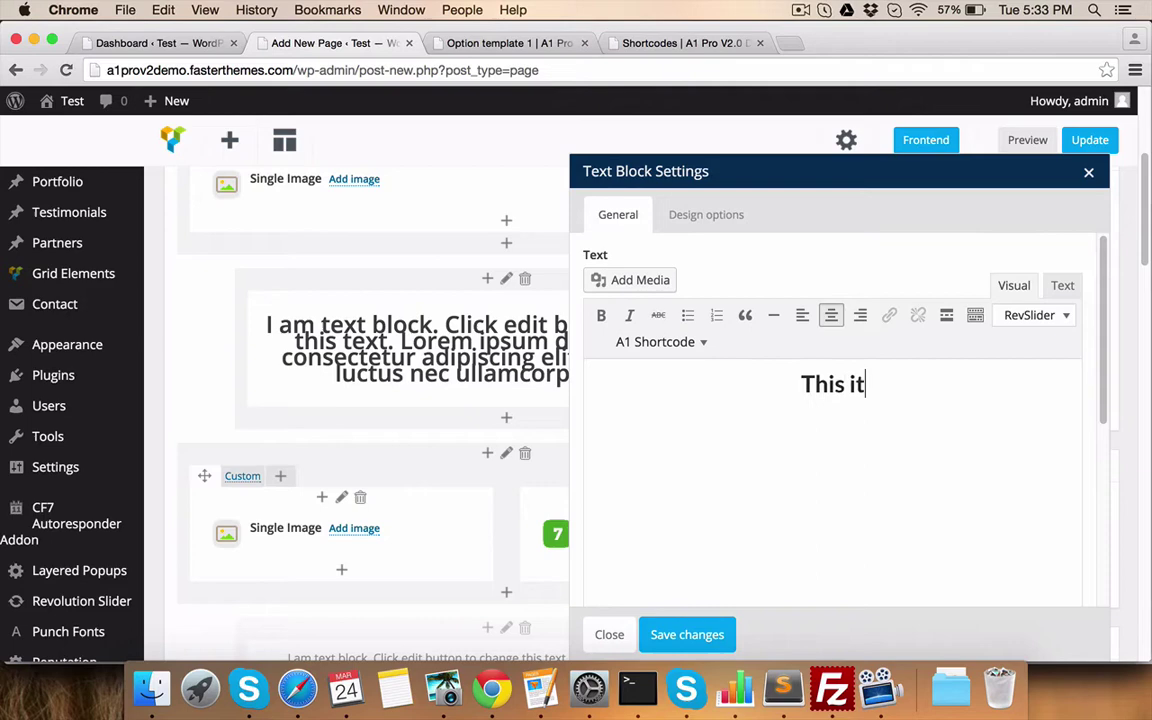
key(BackSpace)
text(s the demo.)
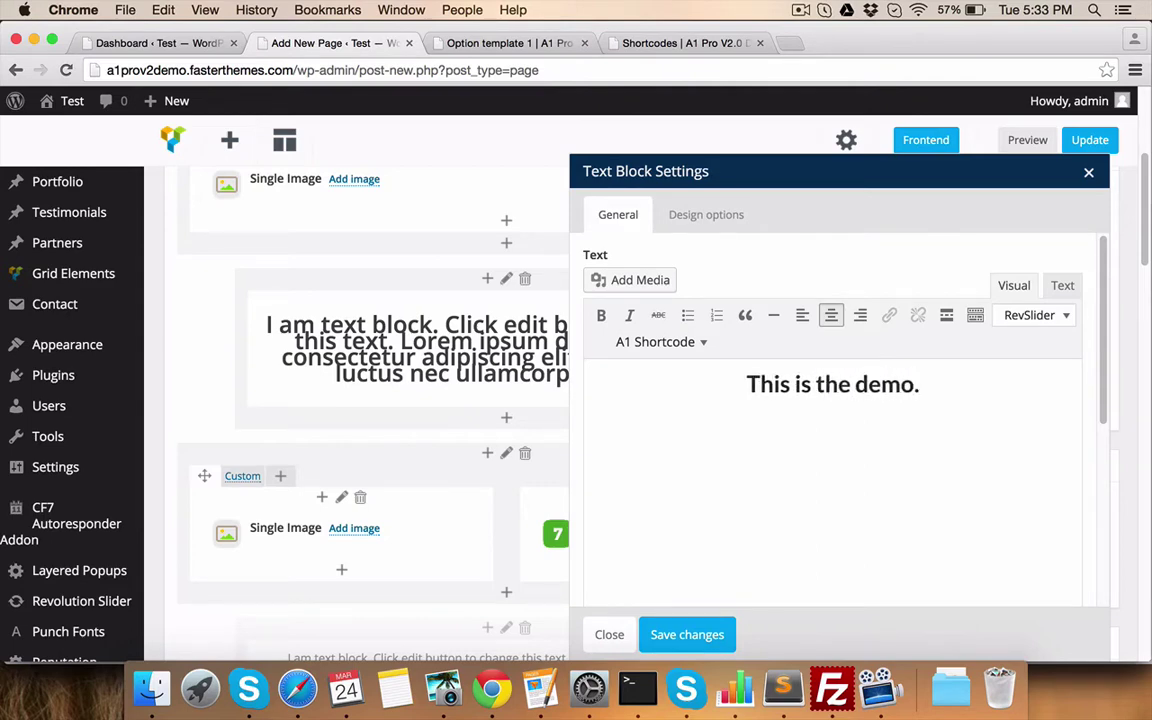
scroll(940, 497, down, 2)
click(687, 634)
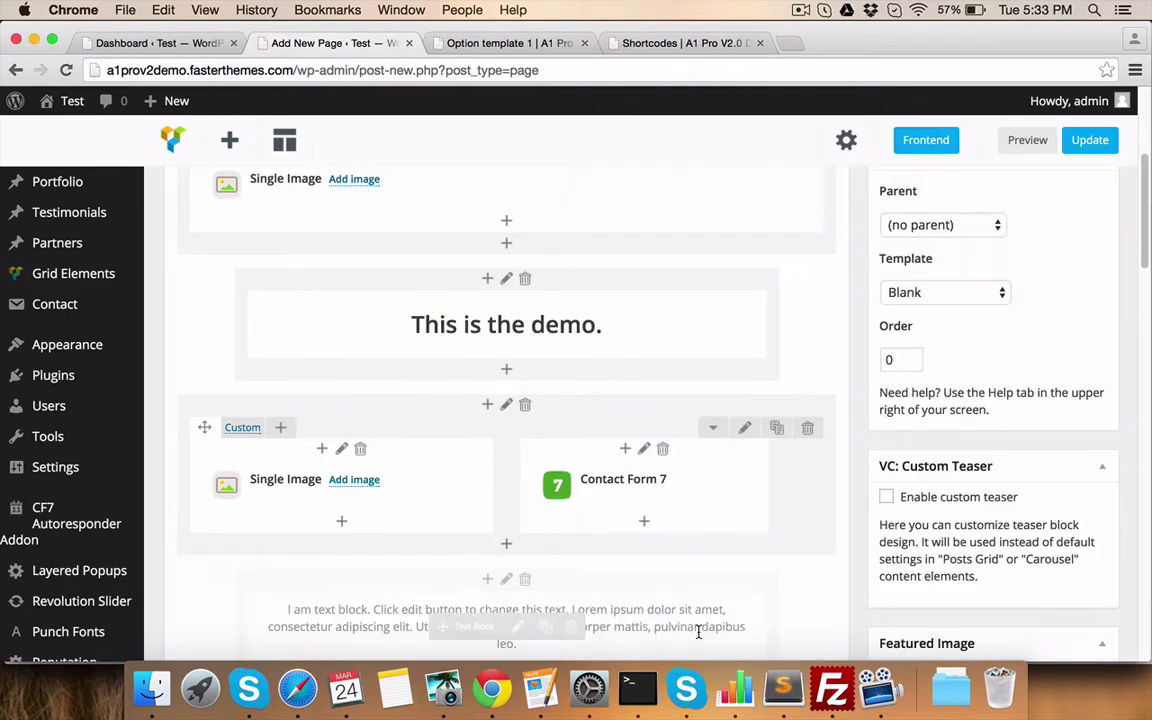
Upload logo.png from the Logo folder as the image of the Single Image element beside the contact form, and save it.
mouse_move(272, 482)
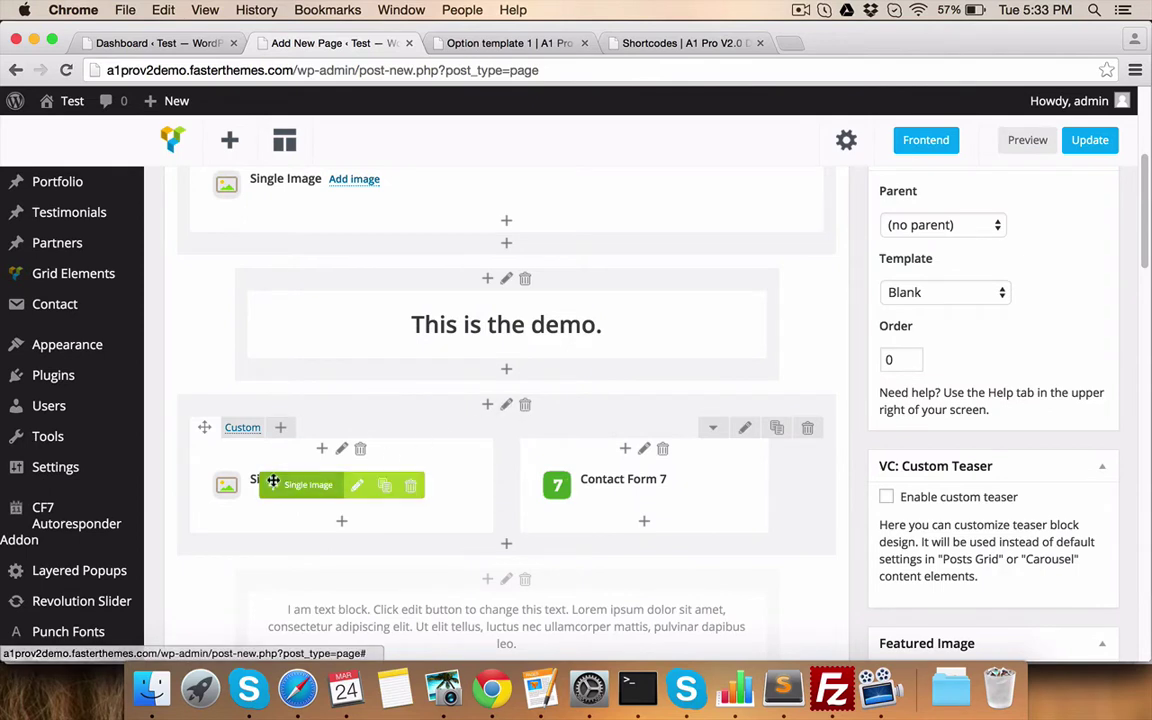
click(358, 487)
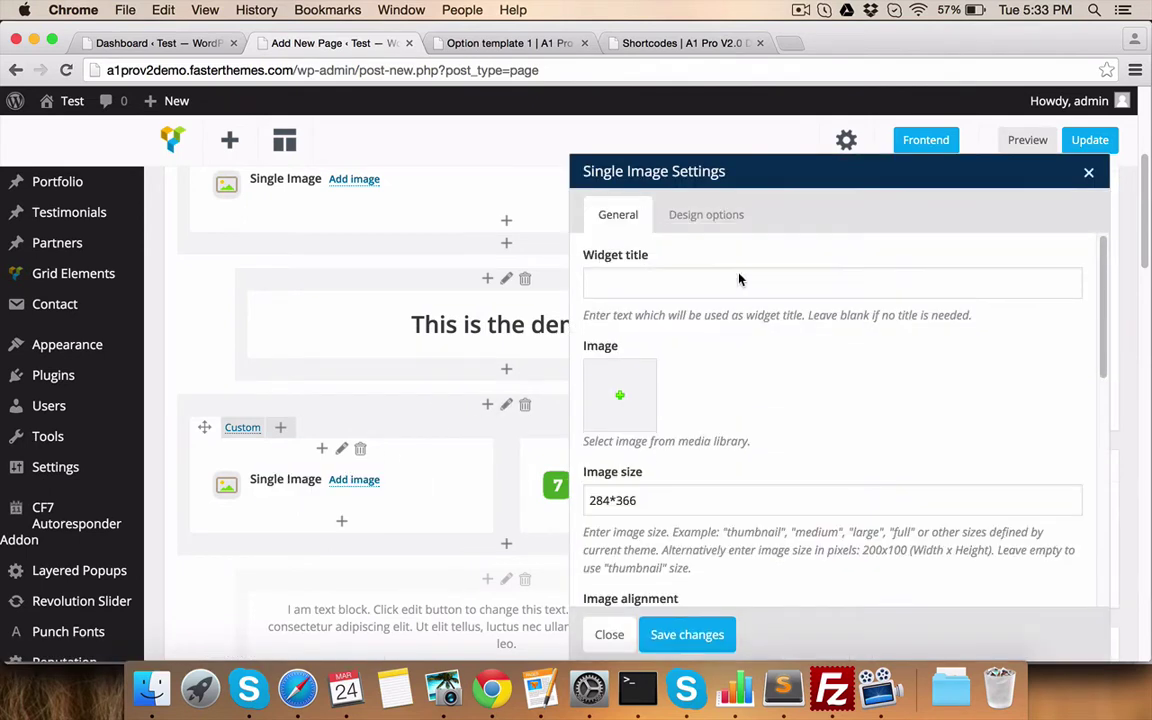
click(621, 385)
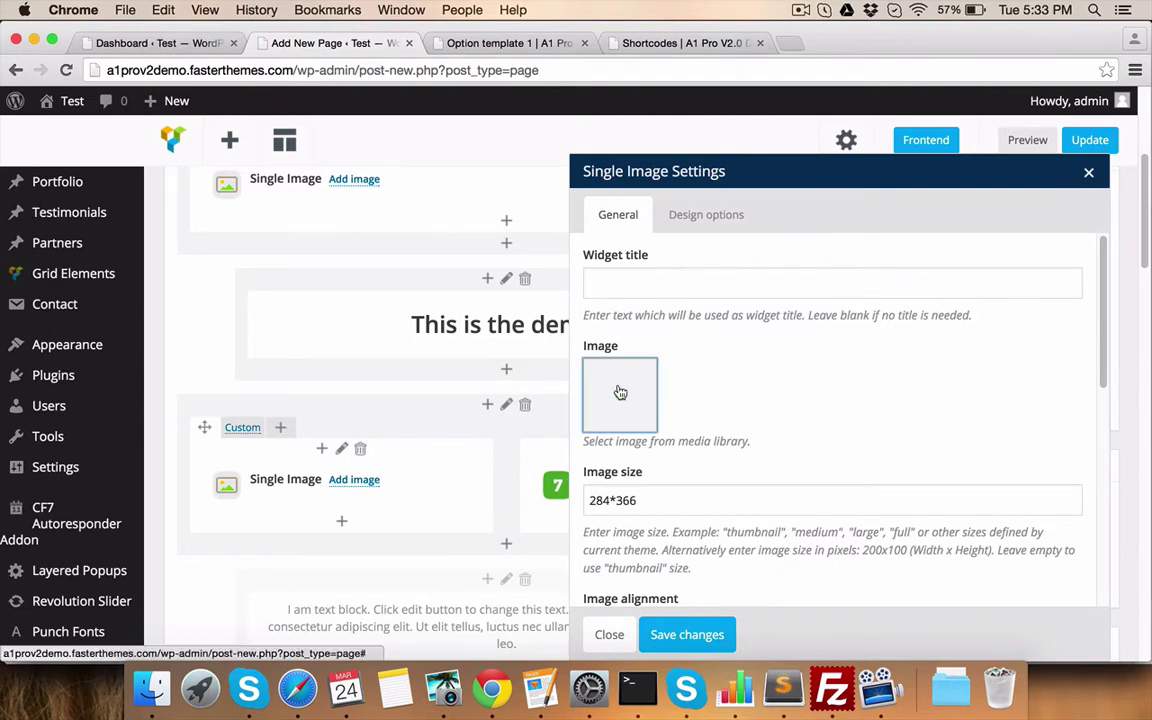
click(578, 399)
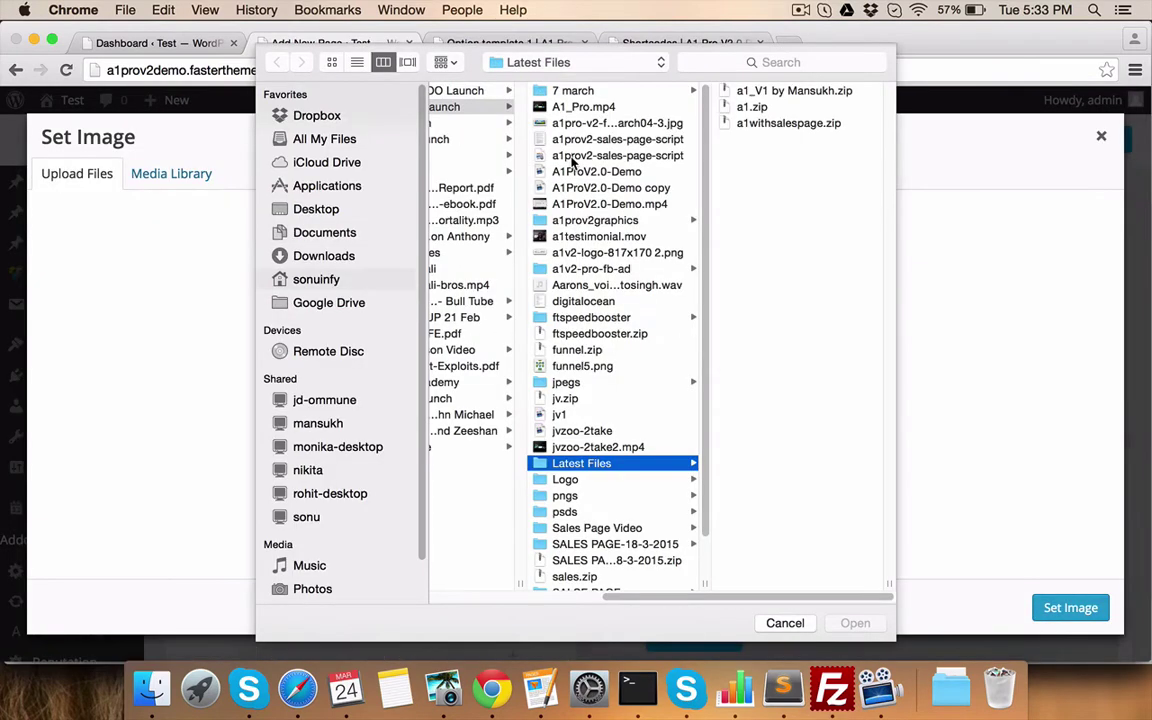
click(566, 480)
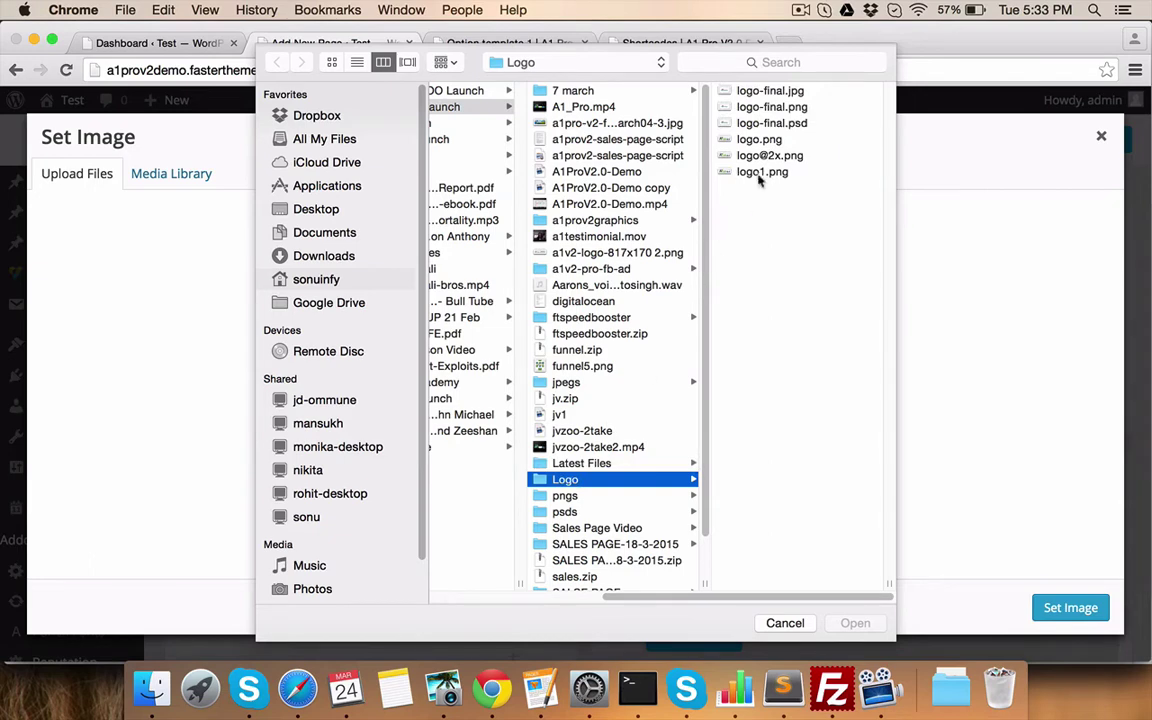
double_click(759, 139)
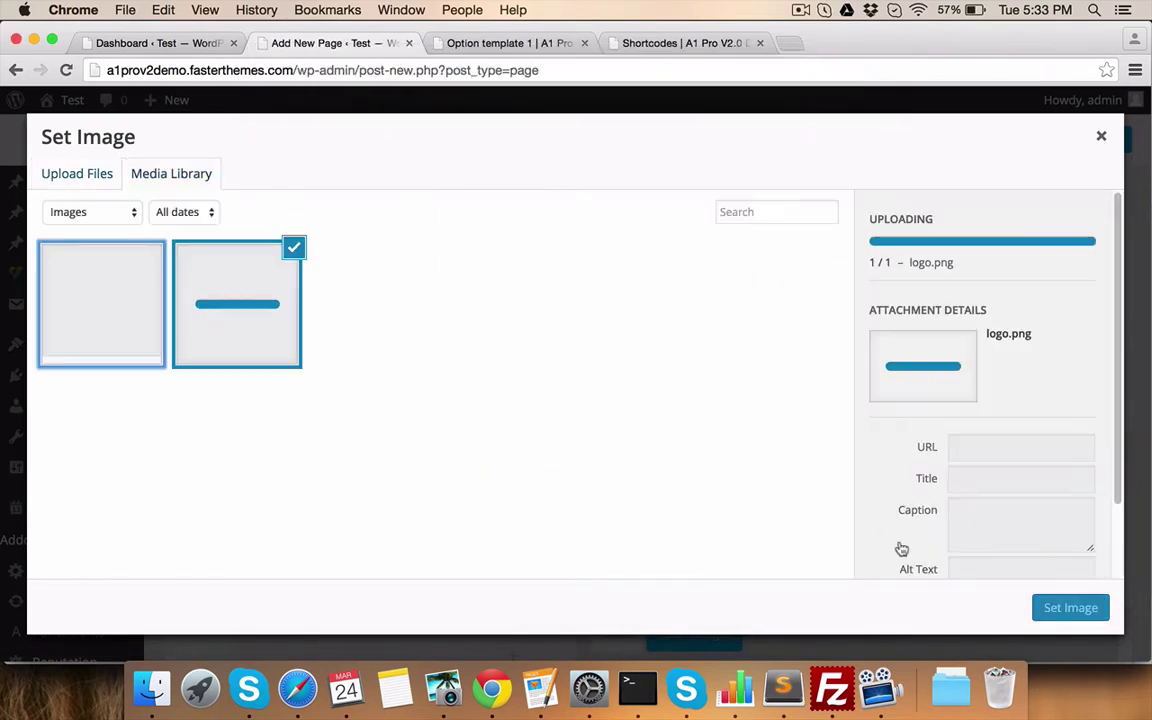
click(1062, 604)
click(690, 636)
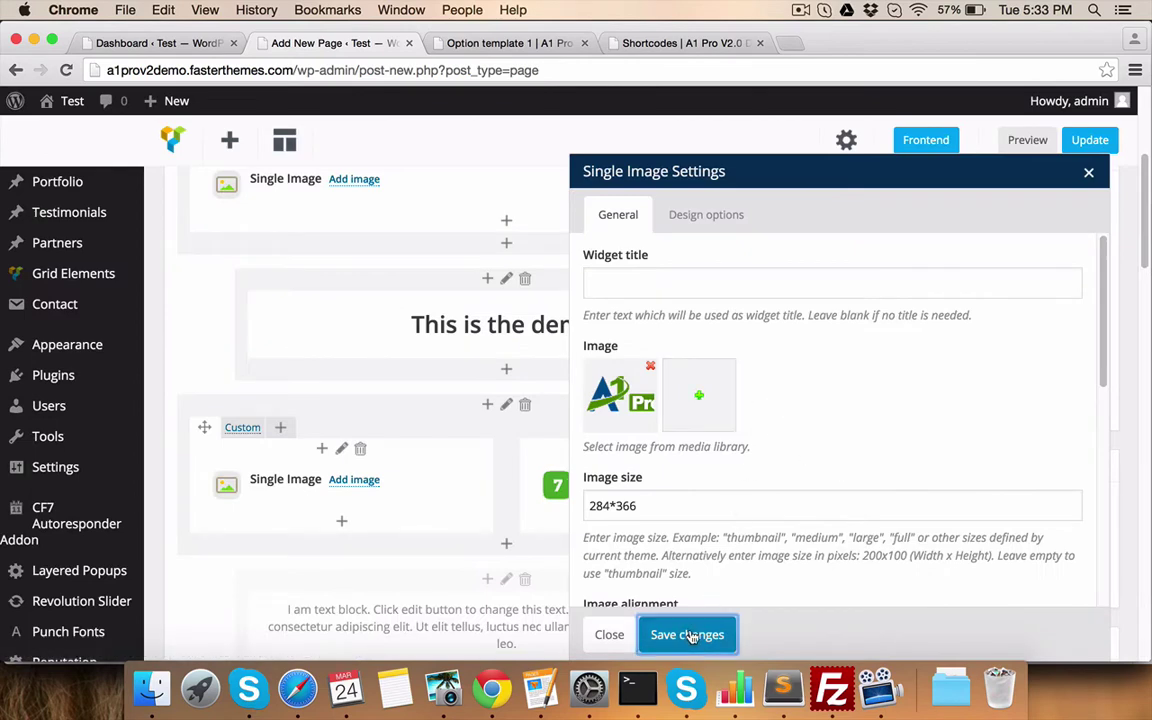
Choose Contact form 1 as the form of the Contact Form 7 element beside the logo image and save the element.
scroll(663, 391, down, 2)
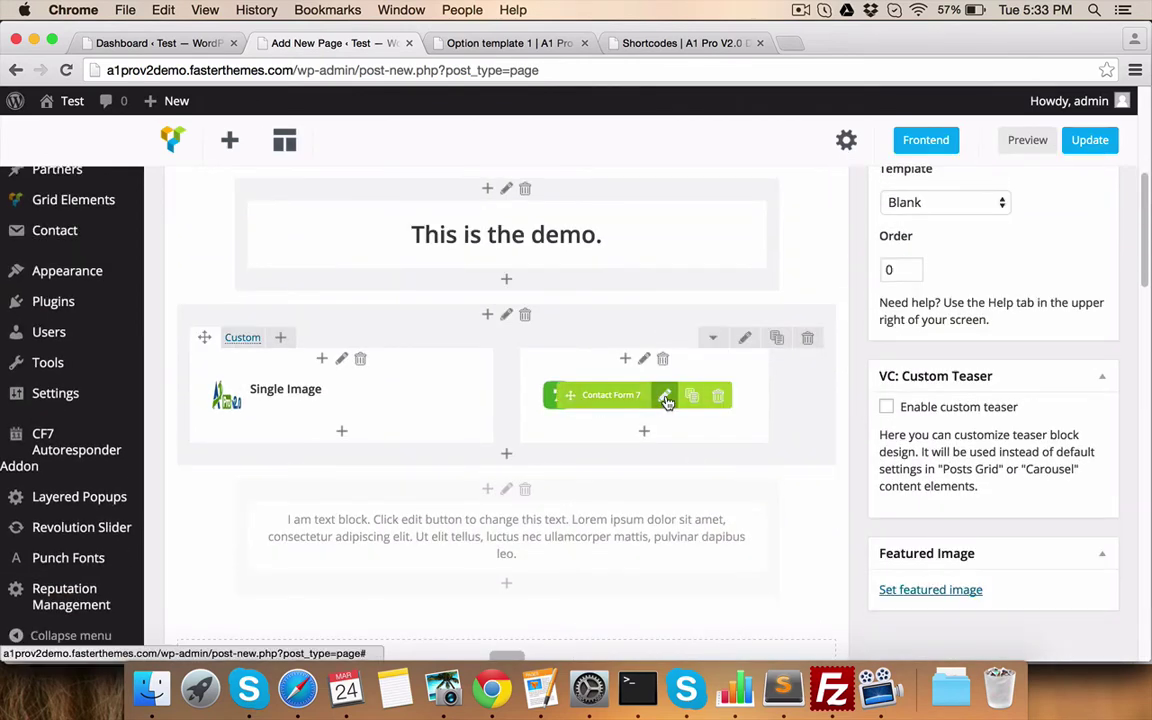
click(665, 397)
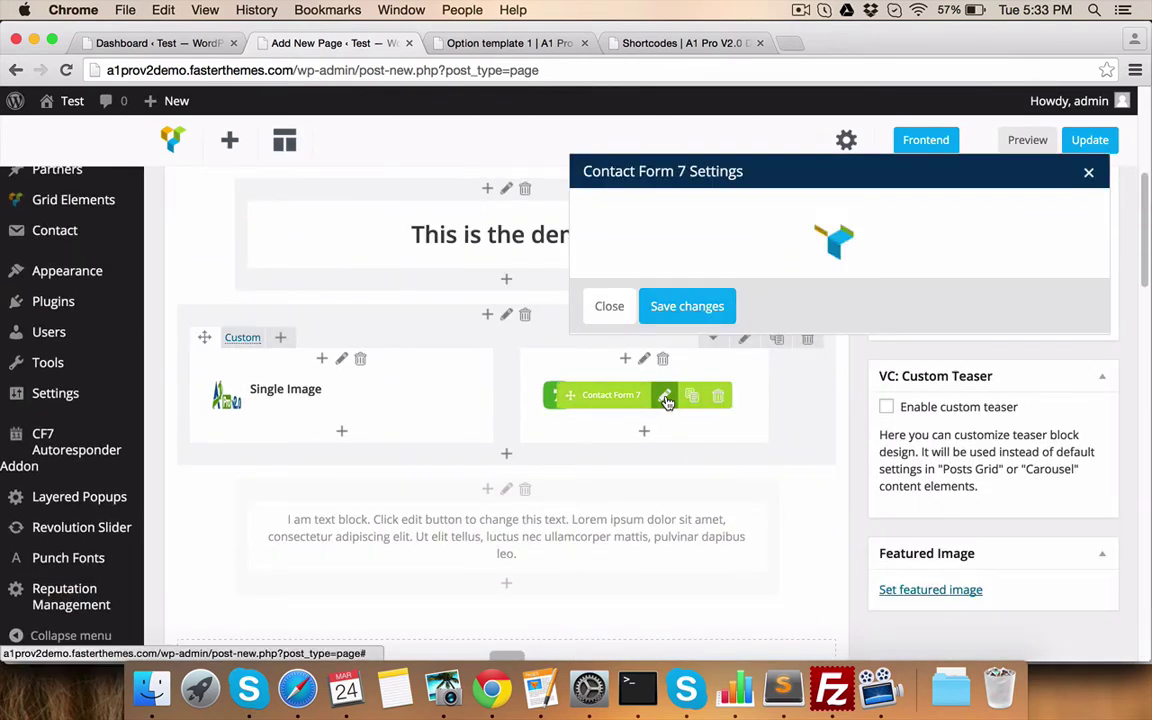
click(674, 319)
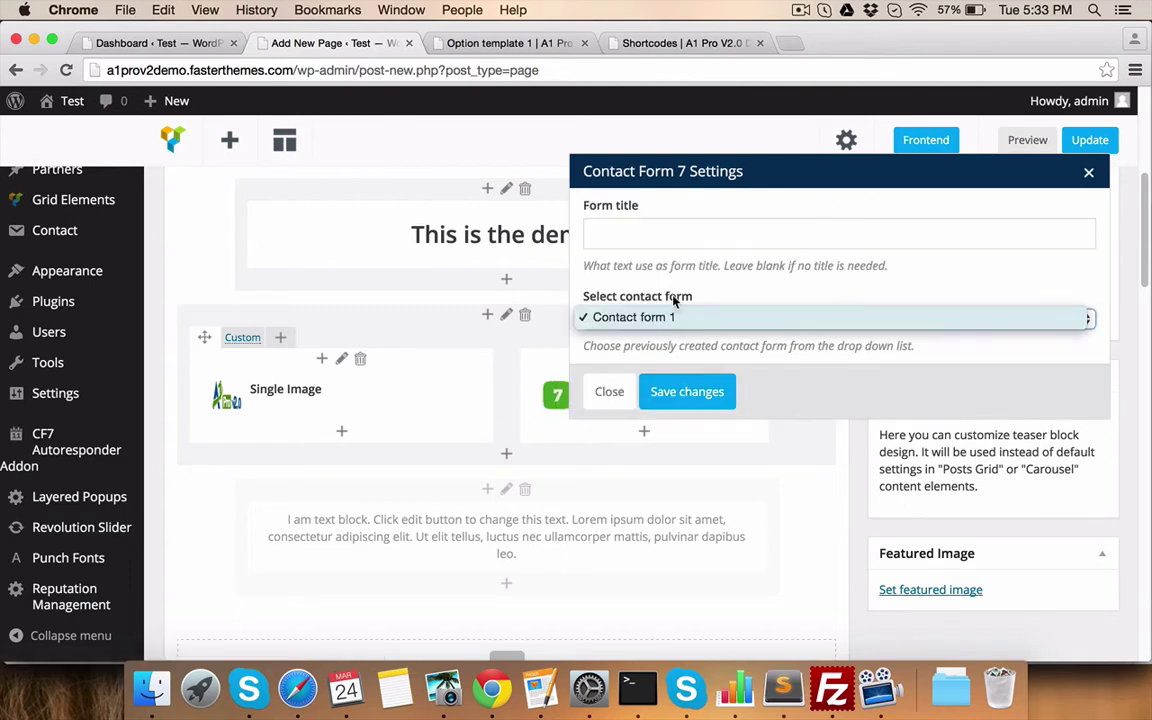
click(704, 303)
click(650, 318)
click(659, 320)
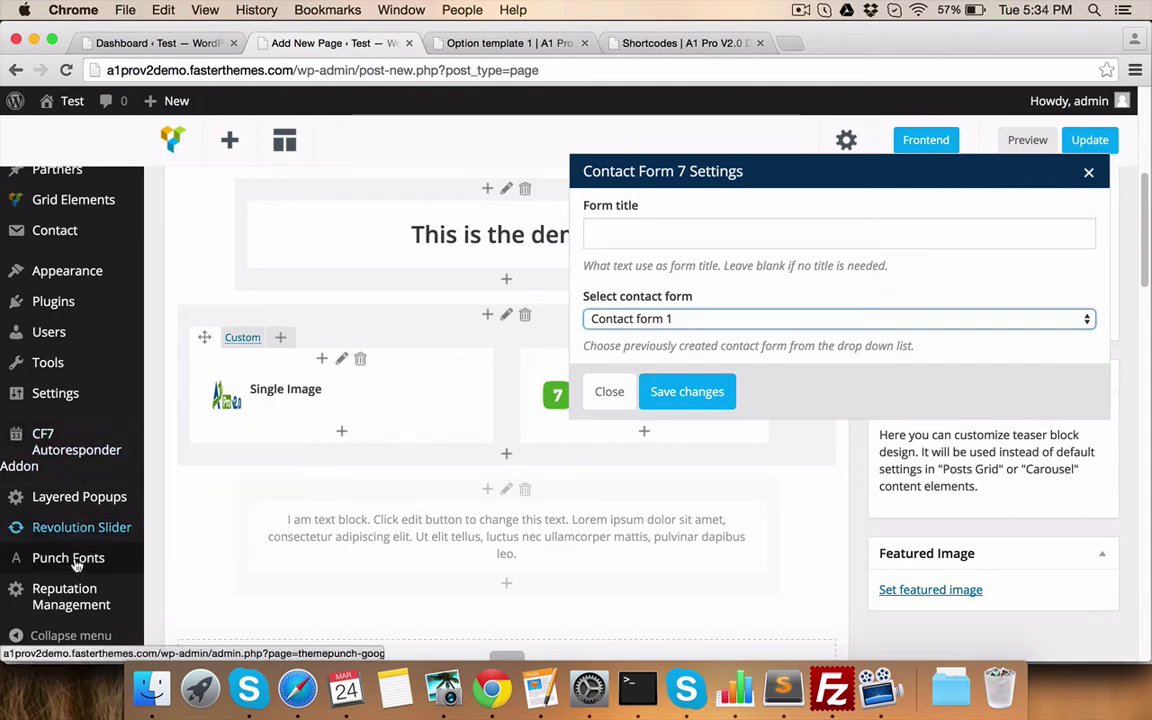
scroll(100, 563, up, 1)
mouse_move(55, 269)
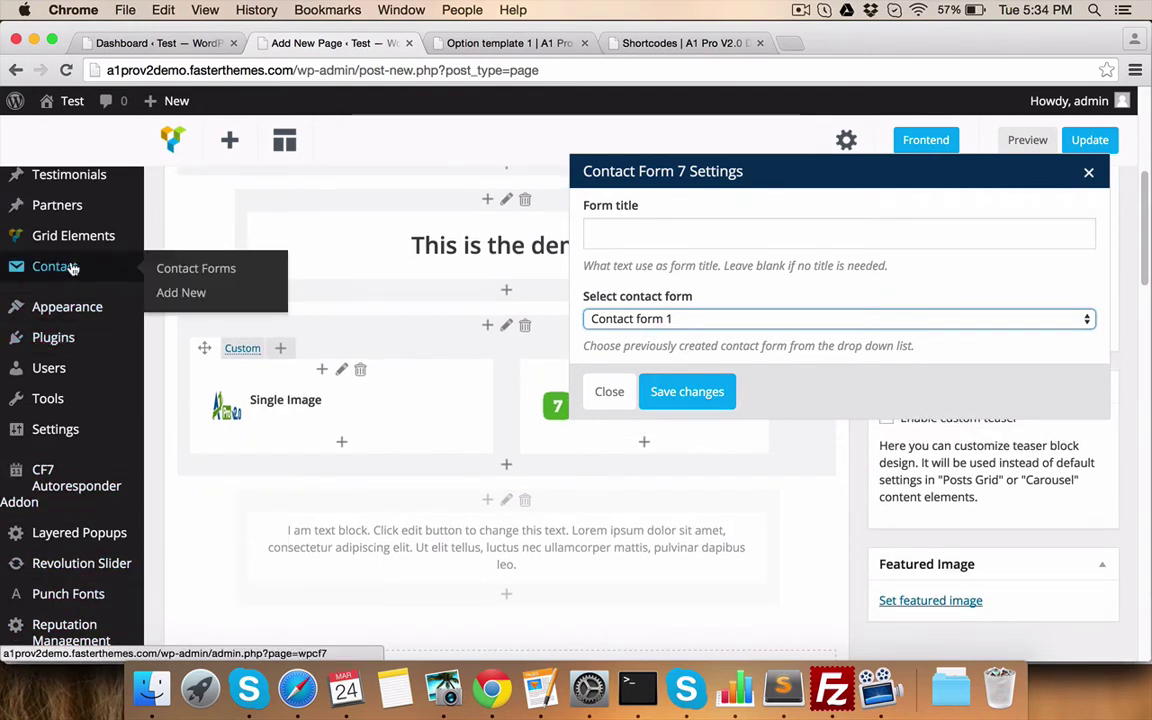
click(671, 320)
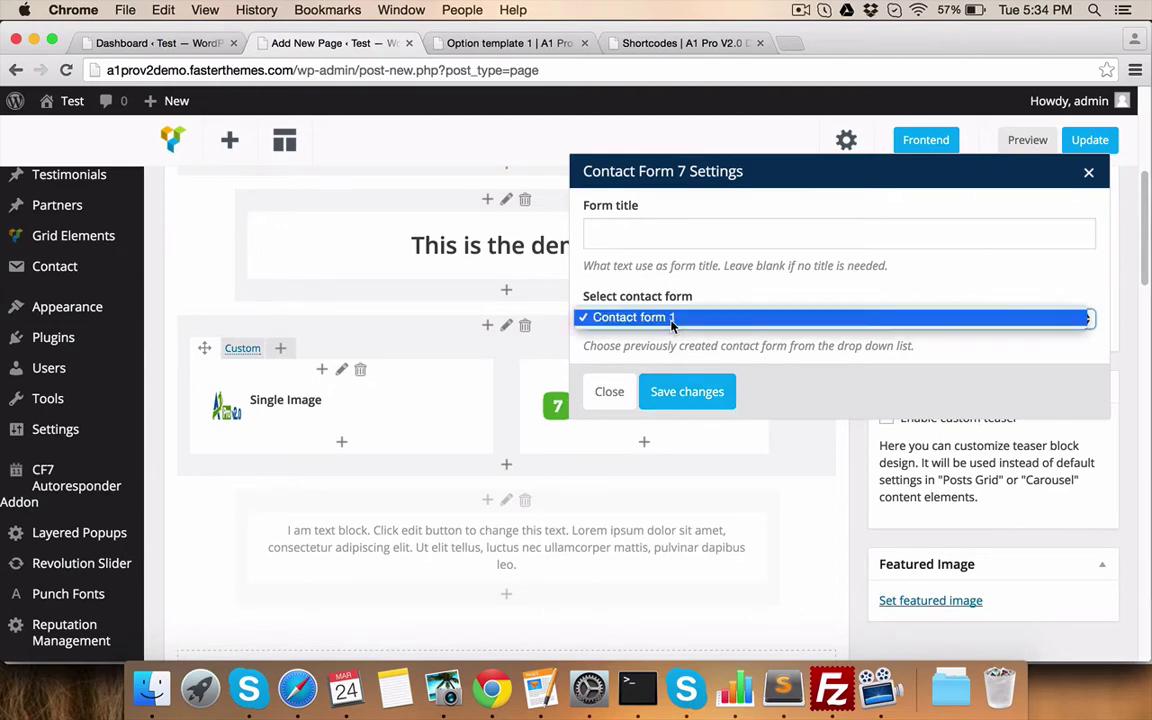
click(671, 321)
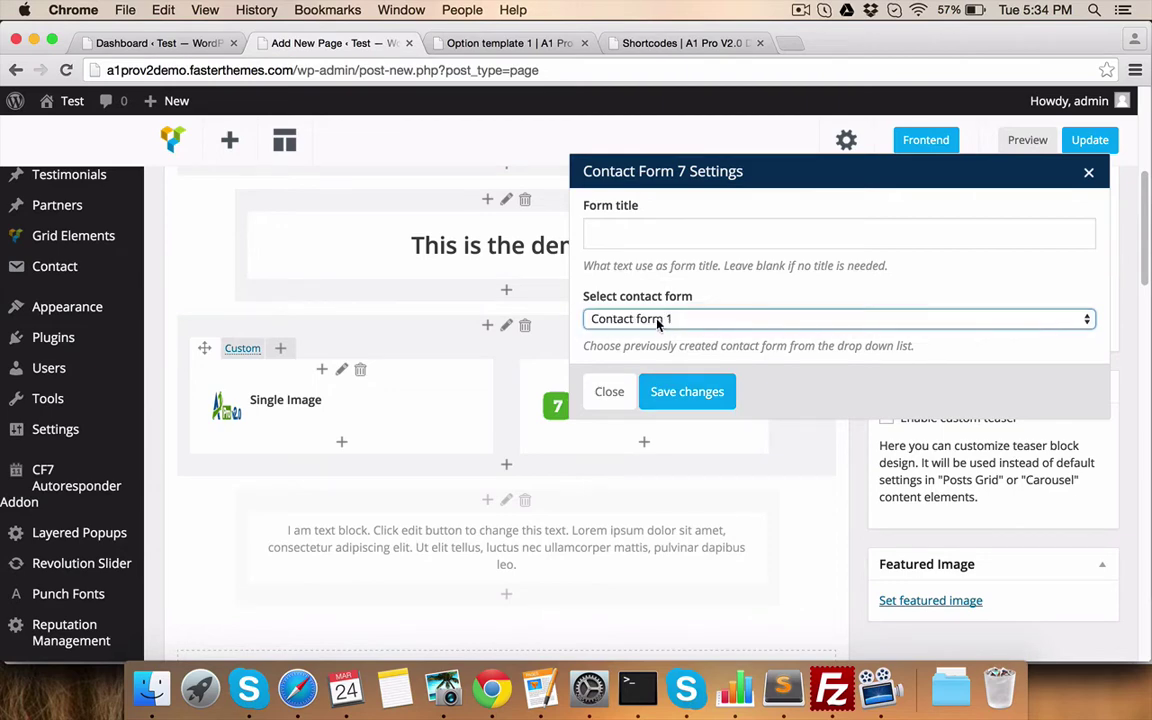
click(680, 393)
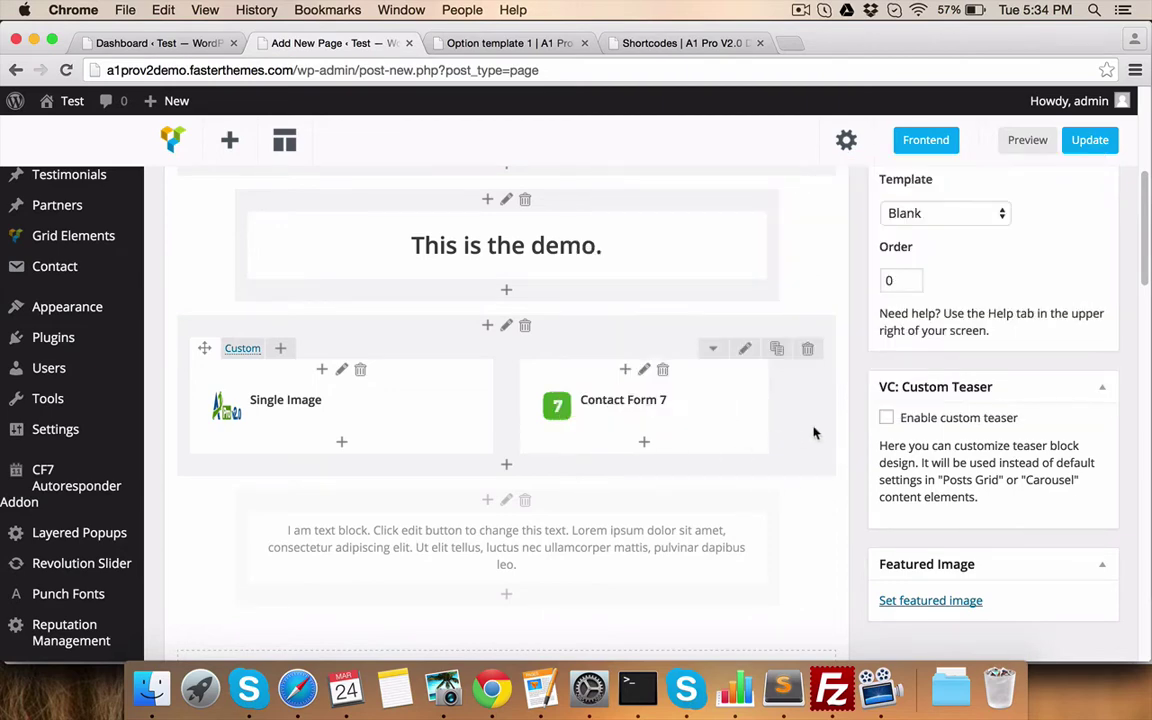
Publish the Optin Page Demo page, view the published page and return to its editor.
scroll(833, 427, up, 10)
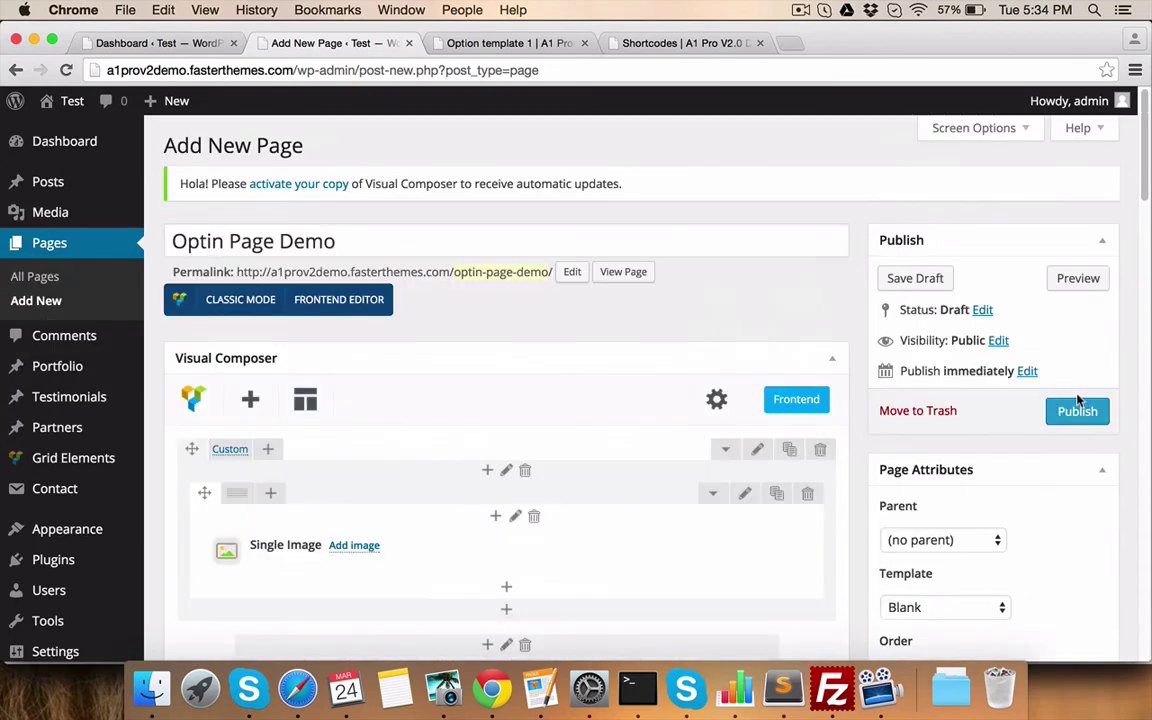
click(1078, 408)
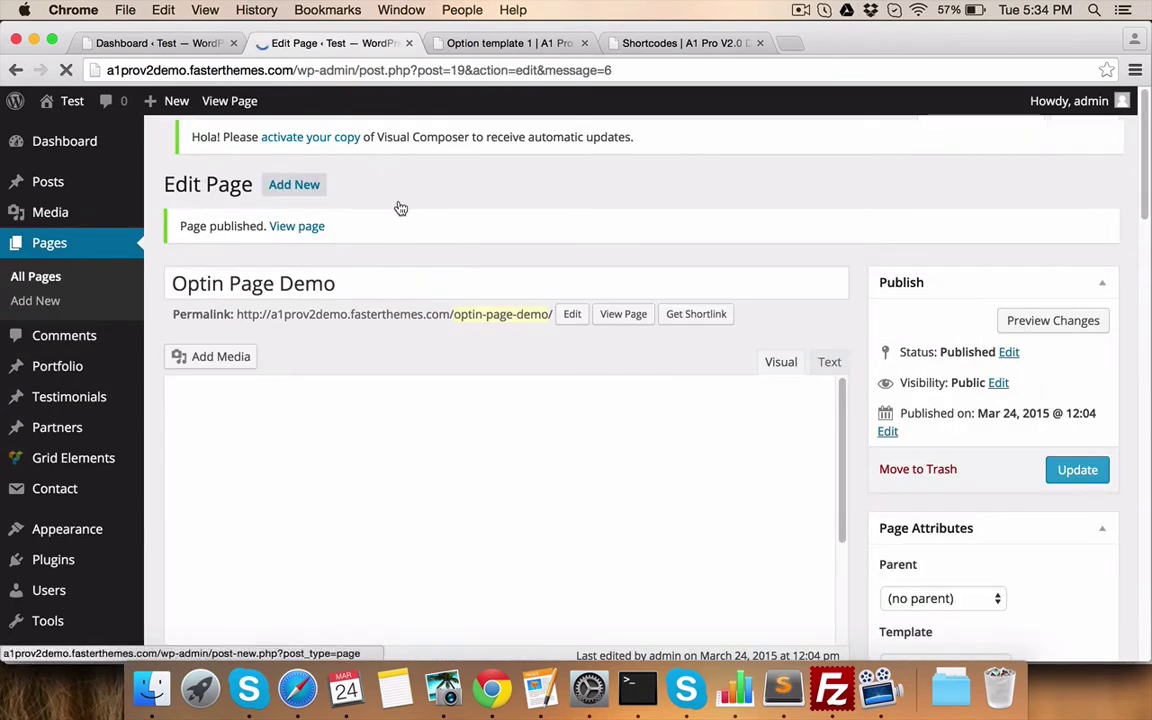
click(283, 242)
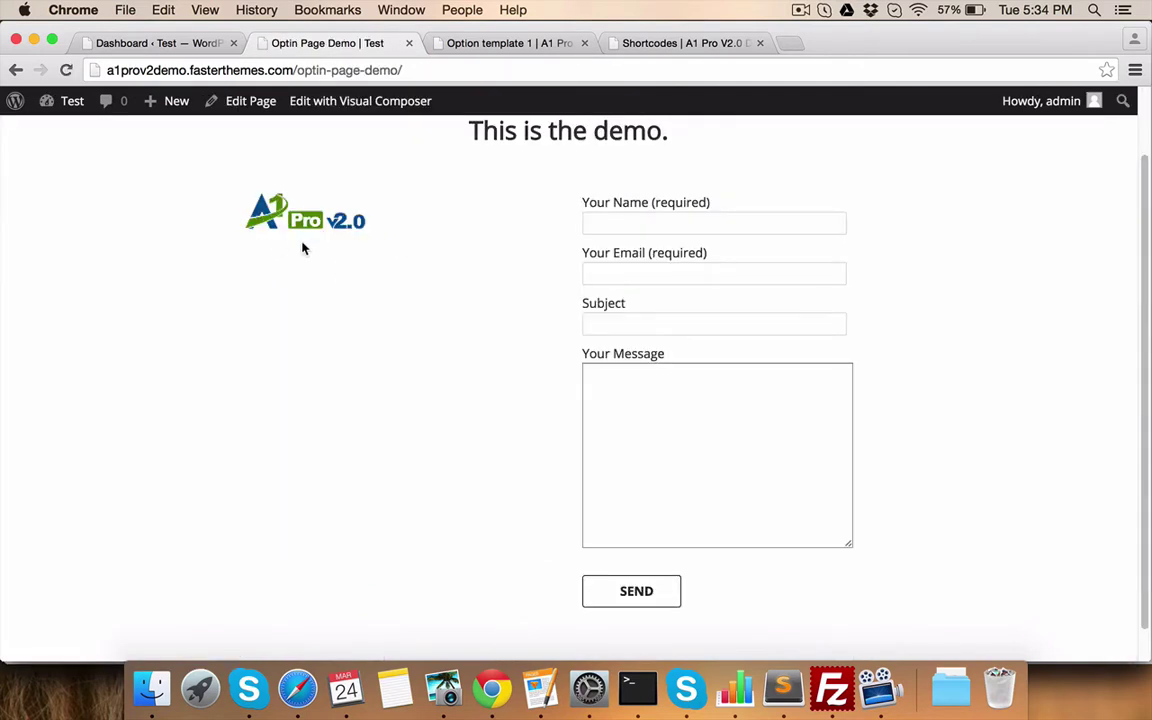
scroll(335, 250, up, 1)
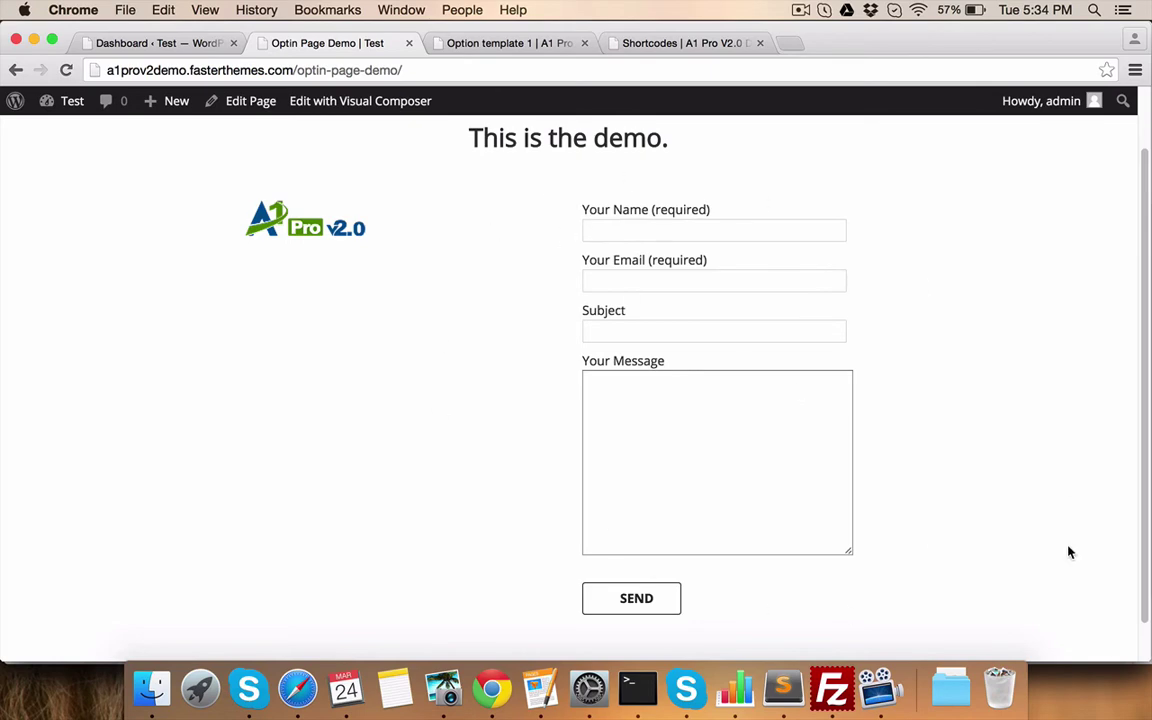
click(15, 70)
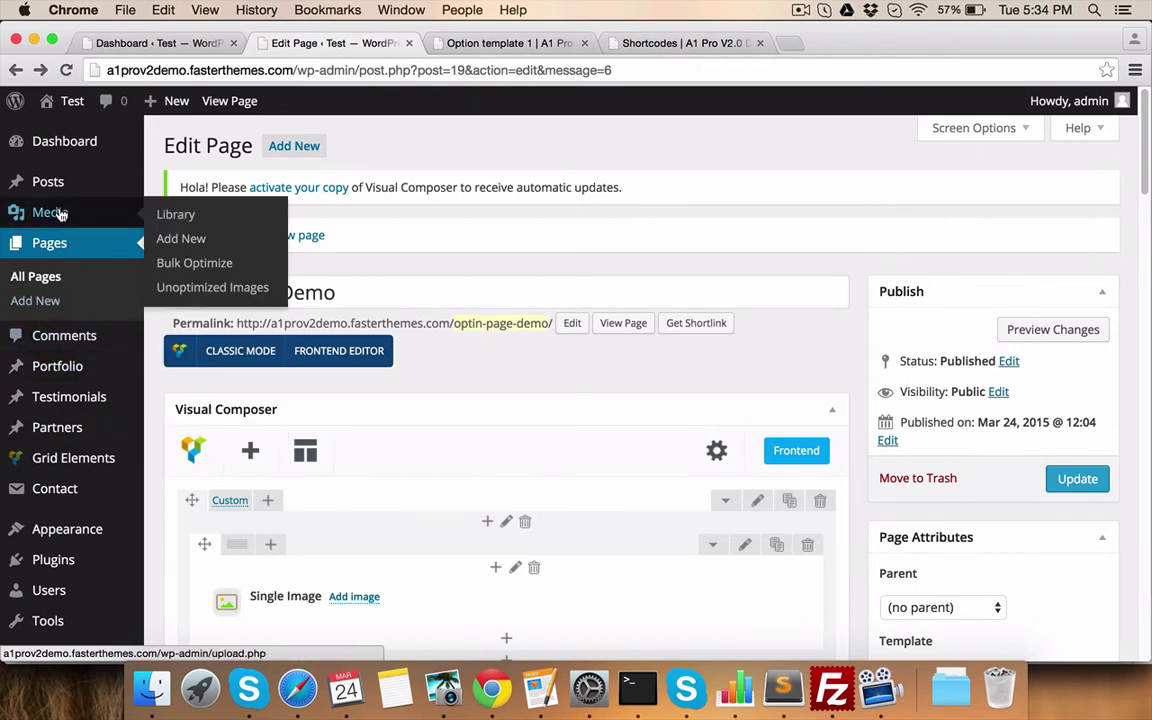
Start a new contact form in the default language, English (United States).
scroll(86, 522, down, 1)
mouse_move(60, 487)
click(181, 512)
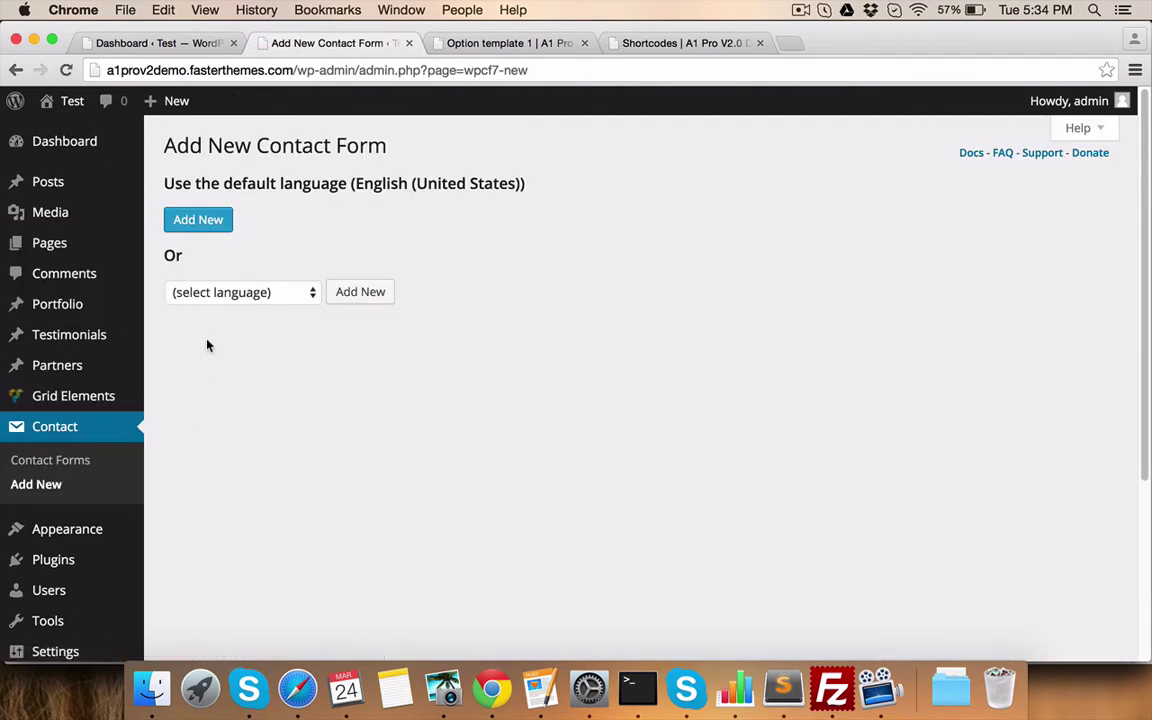
click(204, 223)
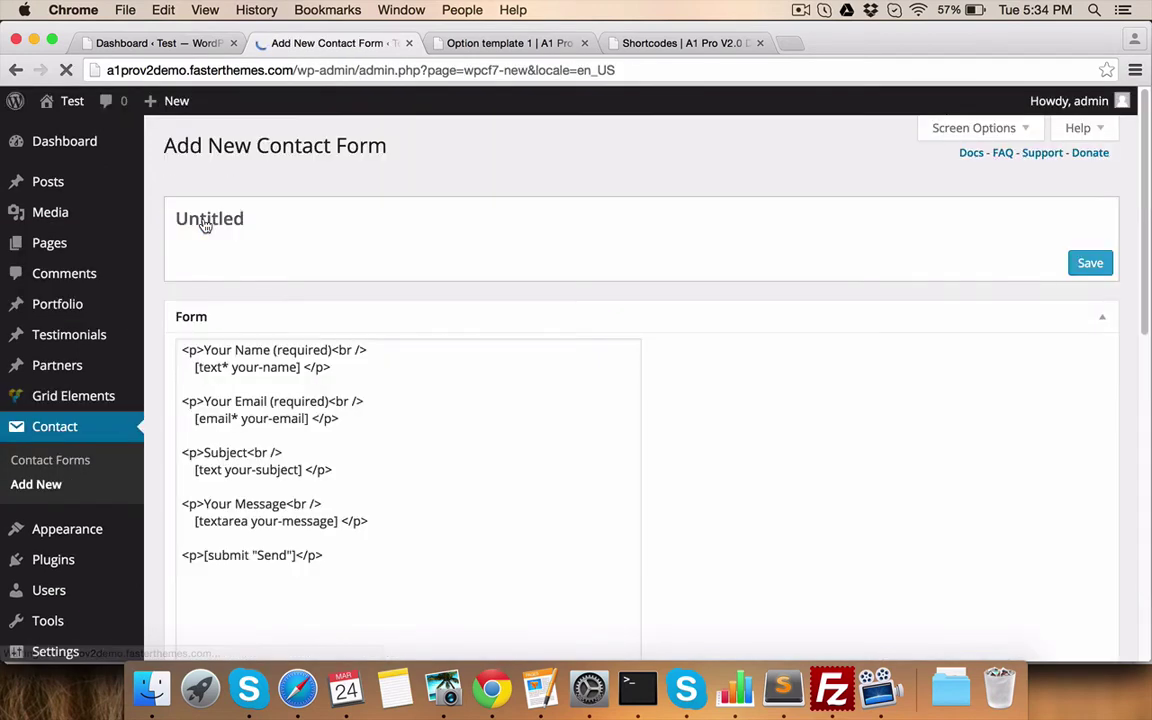
Remove the Subject and Your Message fields from the new contact form's template and save the form.
scroll(262, 338, down, 1)
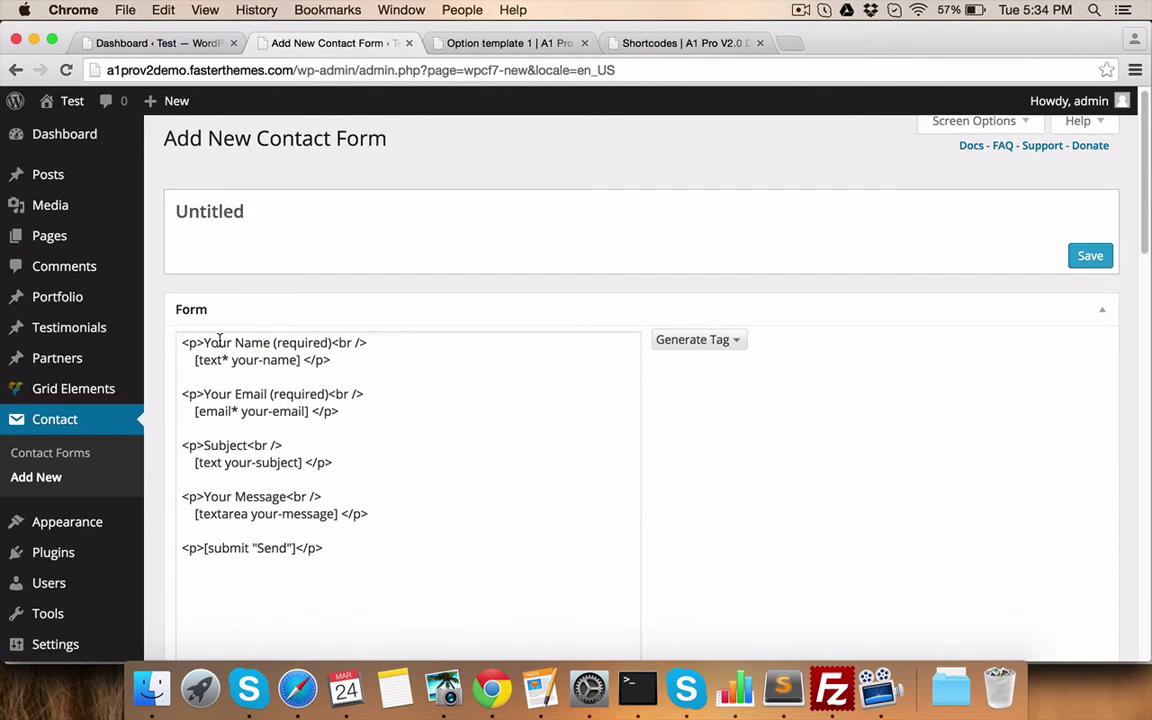
drag(180, 452, 380, 512)
key(BackSpace)
key(BackSpace)
key(BackSpace)
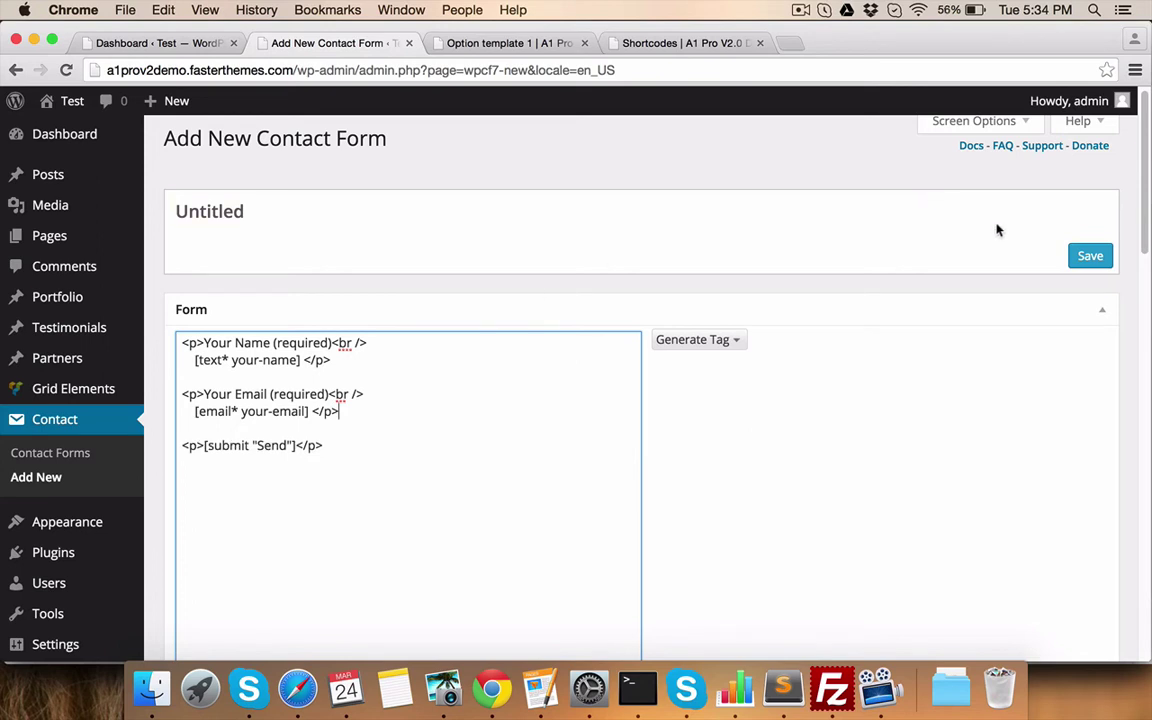
click(1088, 257)
Rename the untitled contact form as Optin Demo and save it.
scroll(300, 300, down, 1)
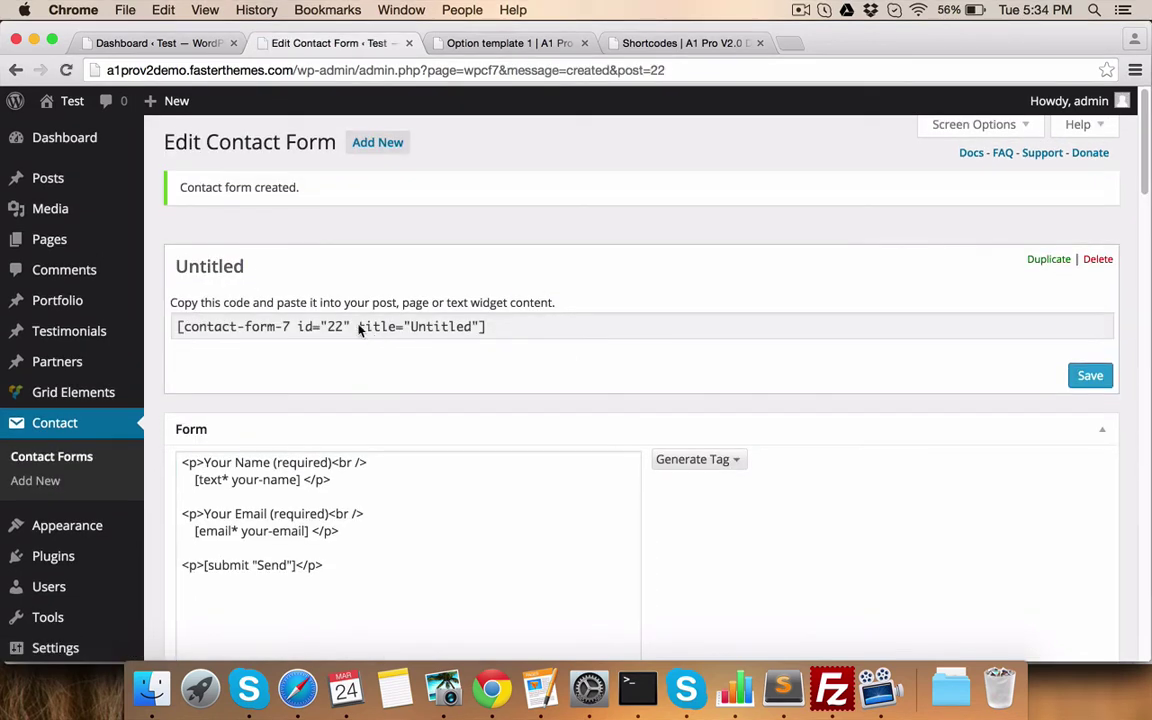
drag(249, 267, 153, 264)
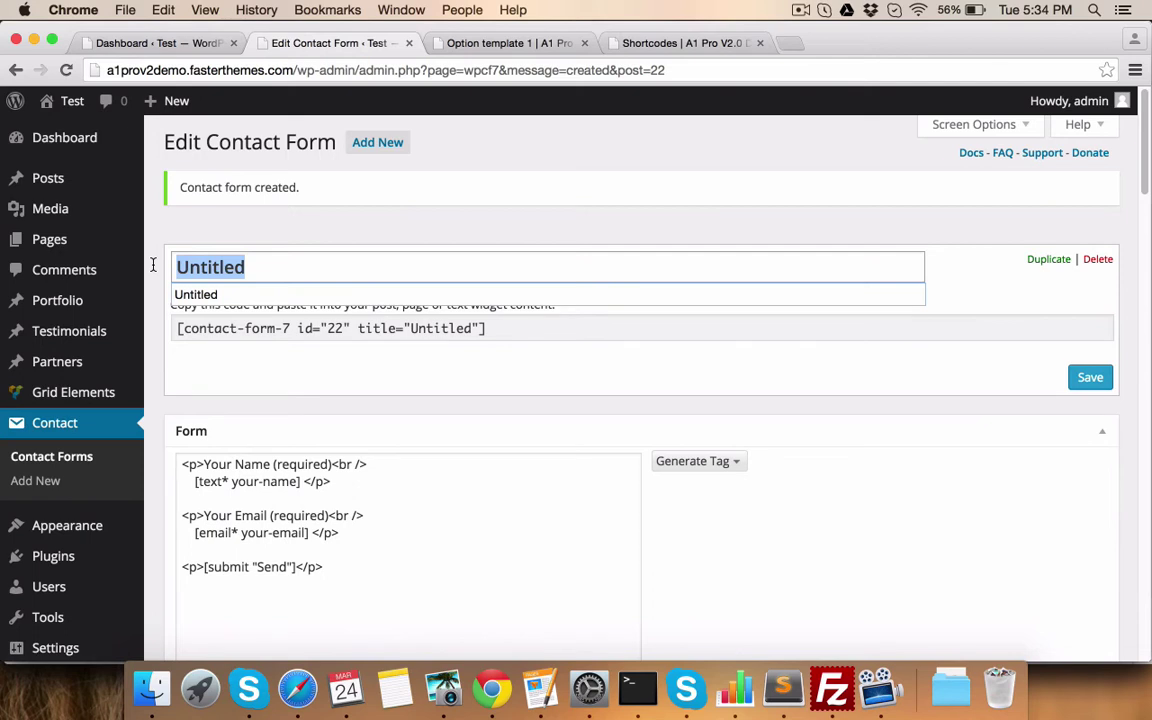
text(Optin Demo)
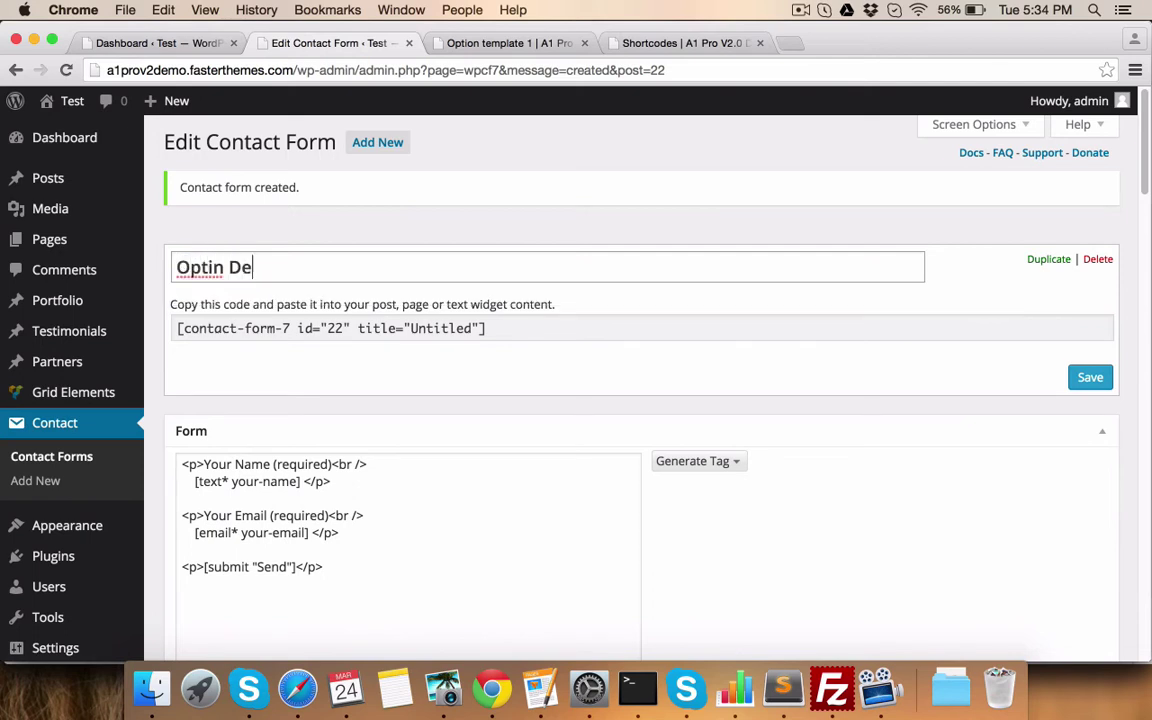
click(1089, 378)
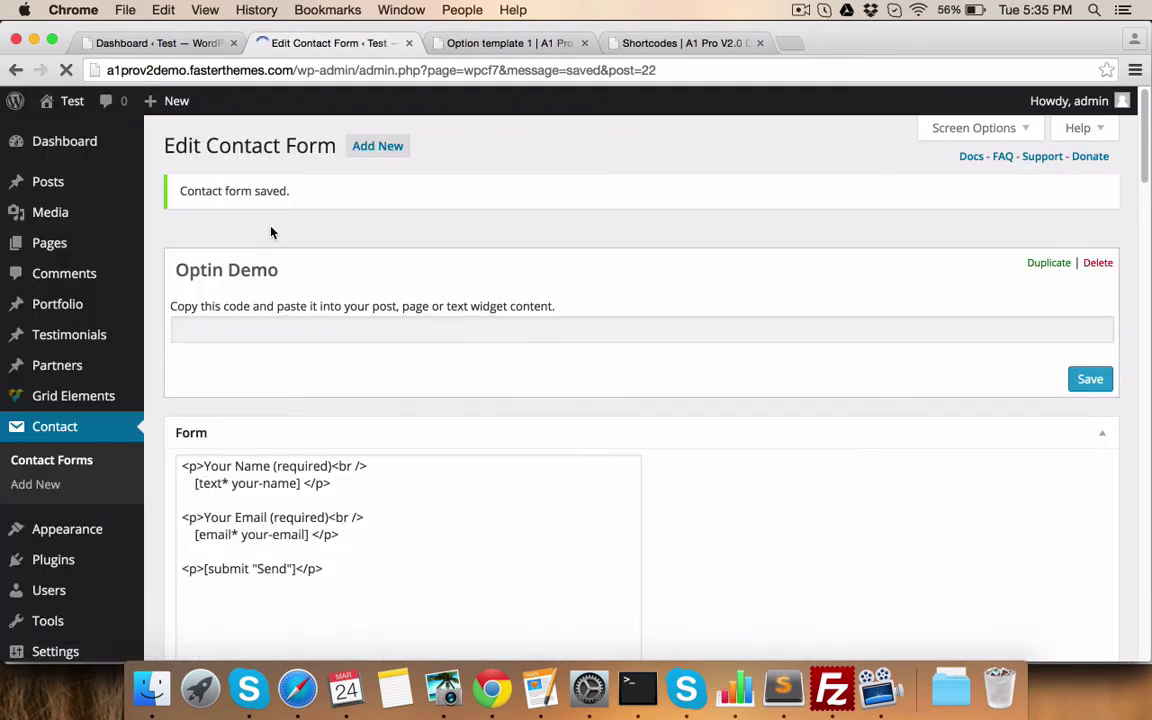
Reopen the Optin Page Demo page for editing and set its Contact Form 7 element to the Optin Demo form, saving the element.
mouse_move(120, 245)
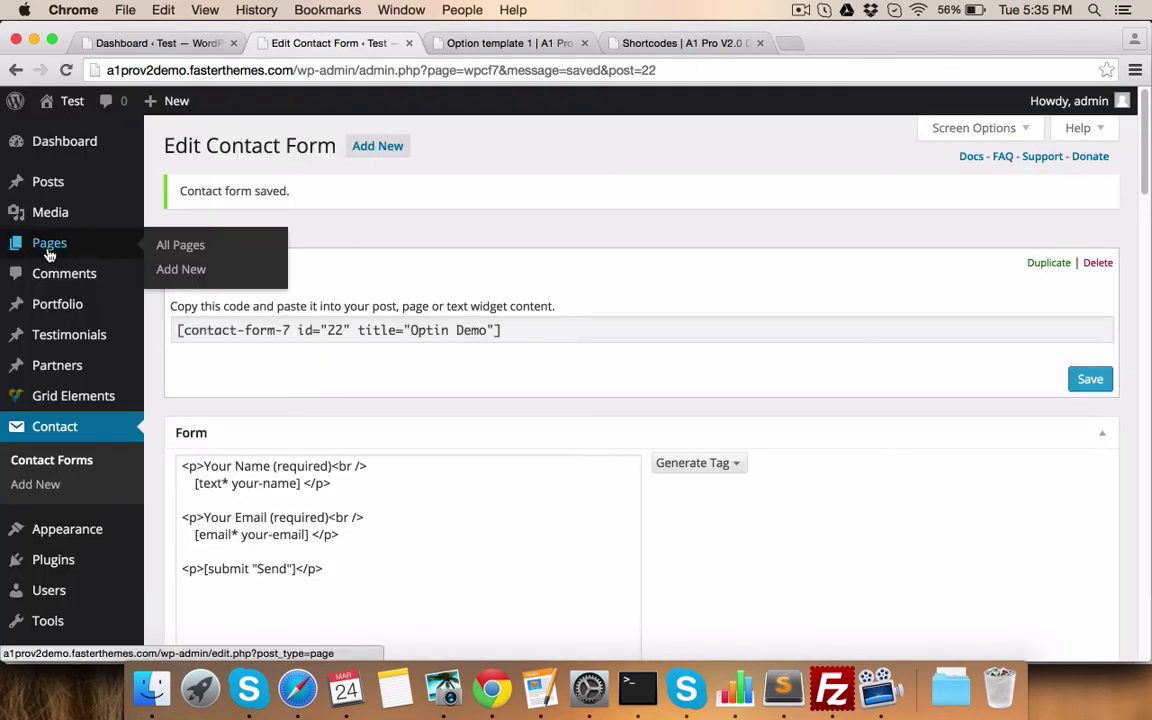
click(189, 253)
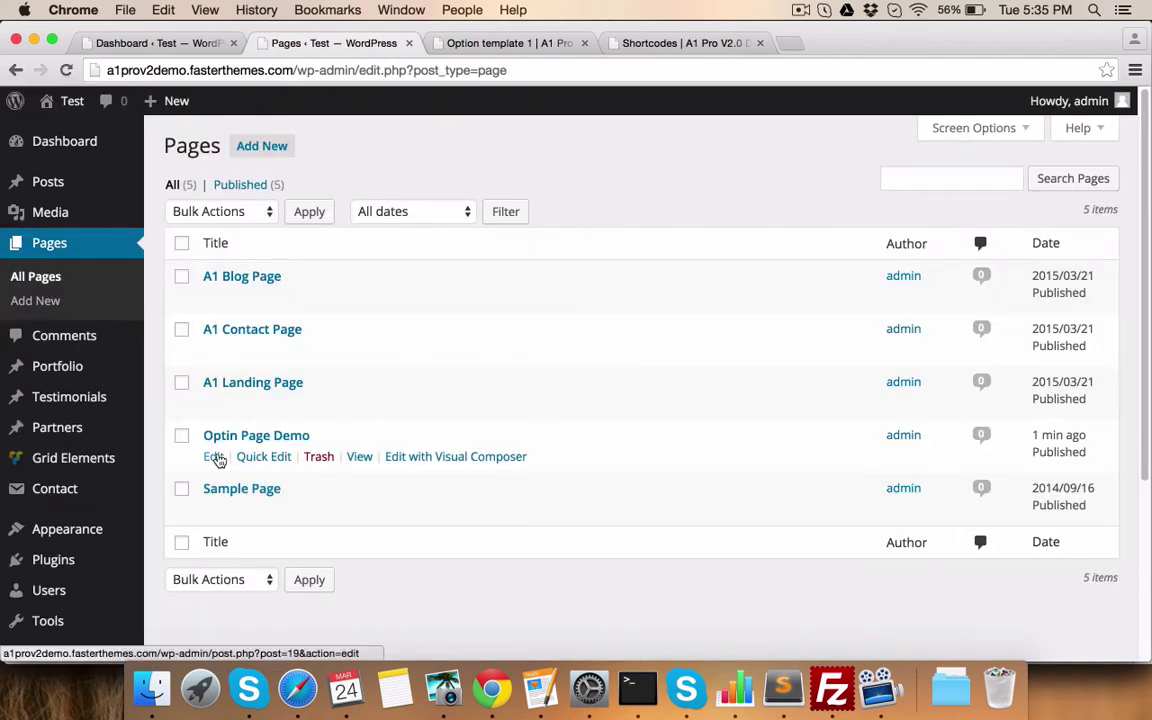
click(215, 457)
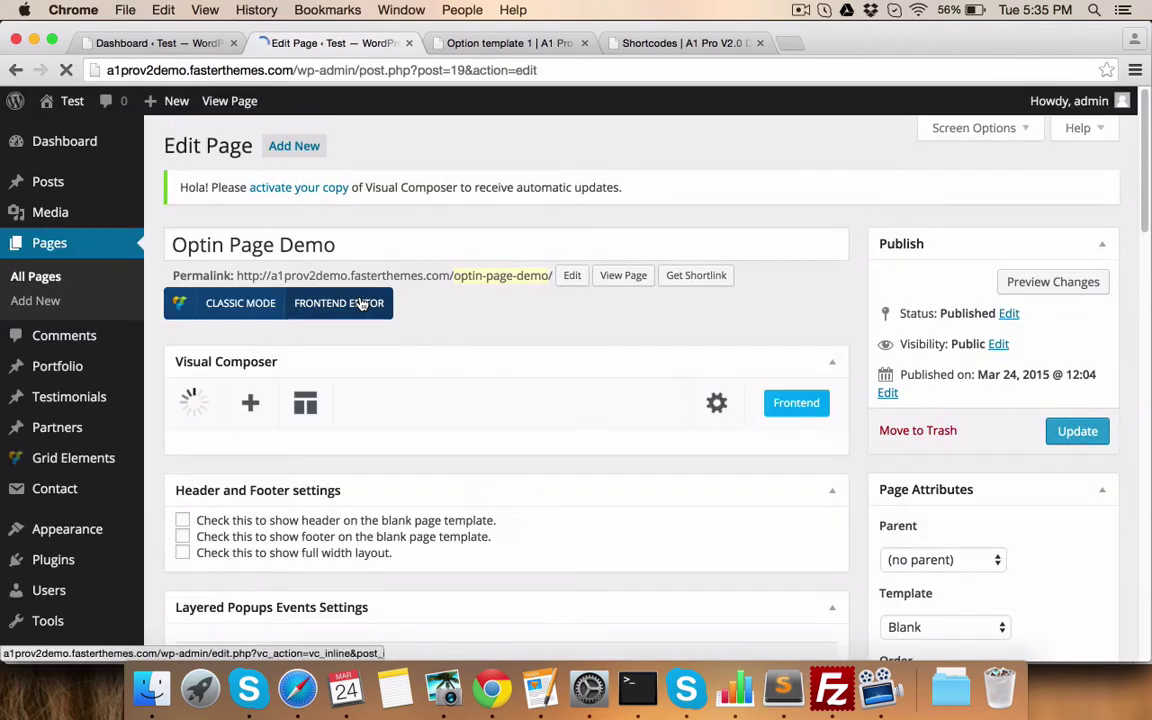
scroll(399, 331, down, 5)
scroll(399, 331, up, 2)
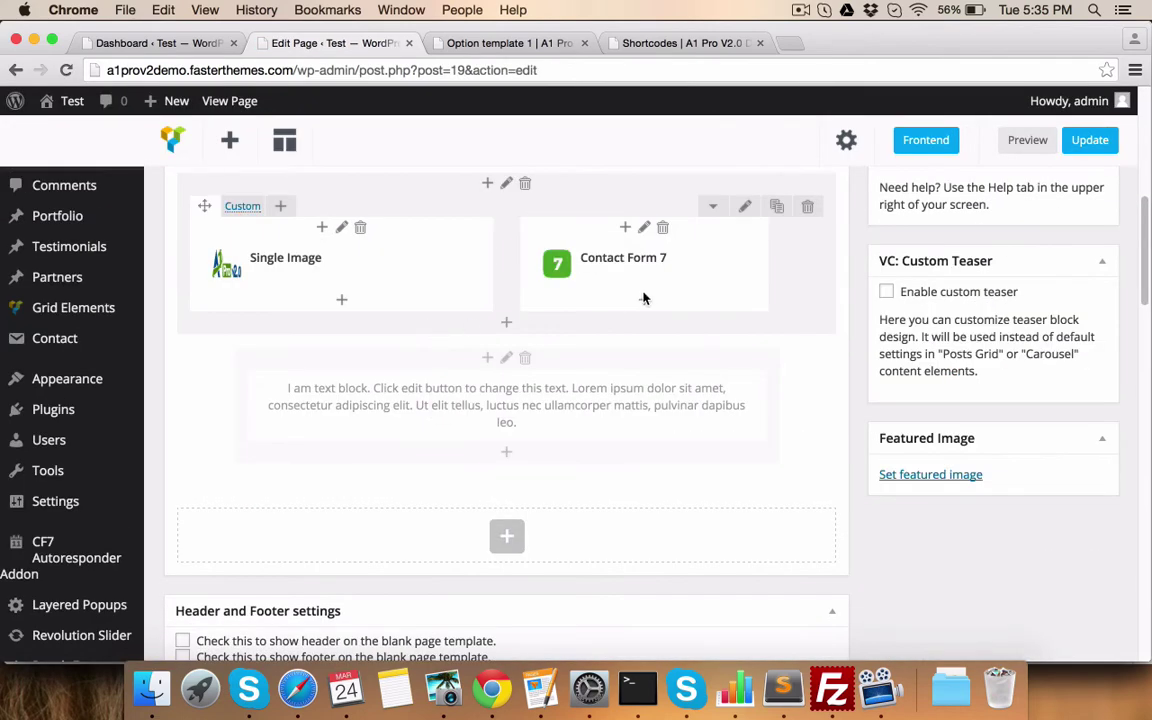
click(663, 262)
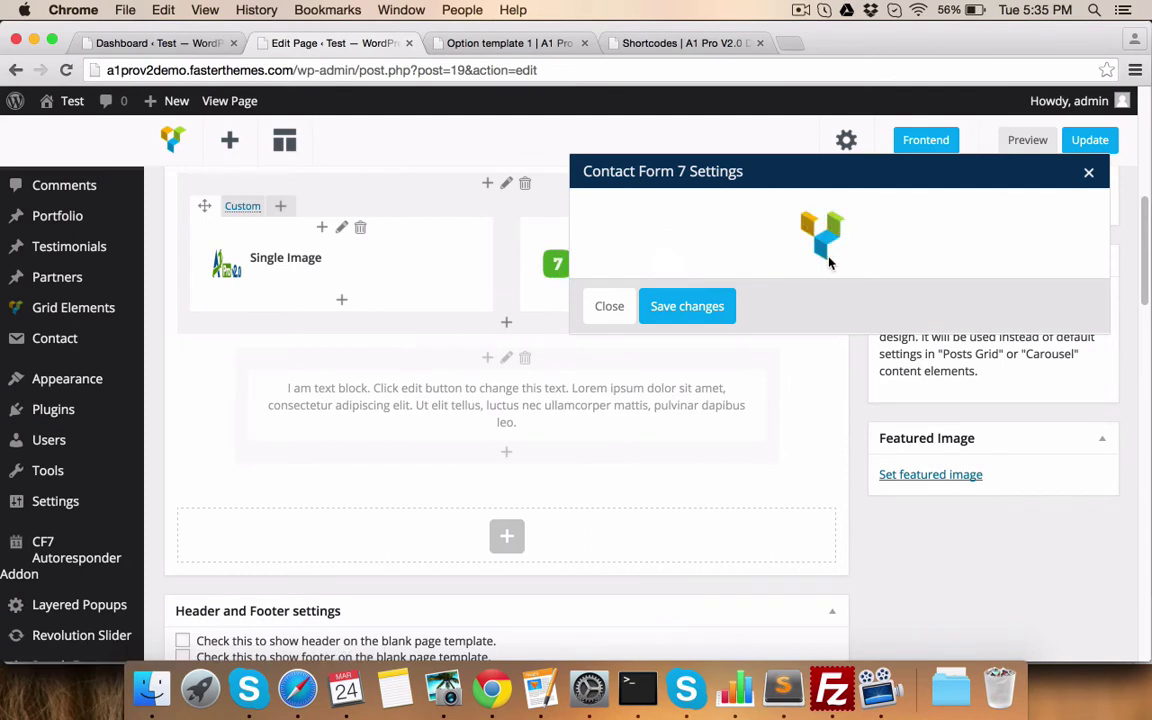
click(683, 320)
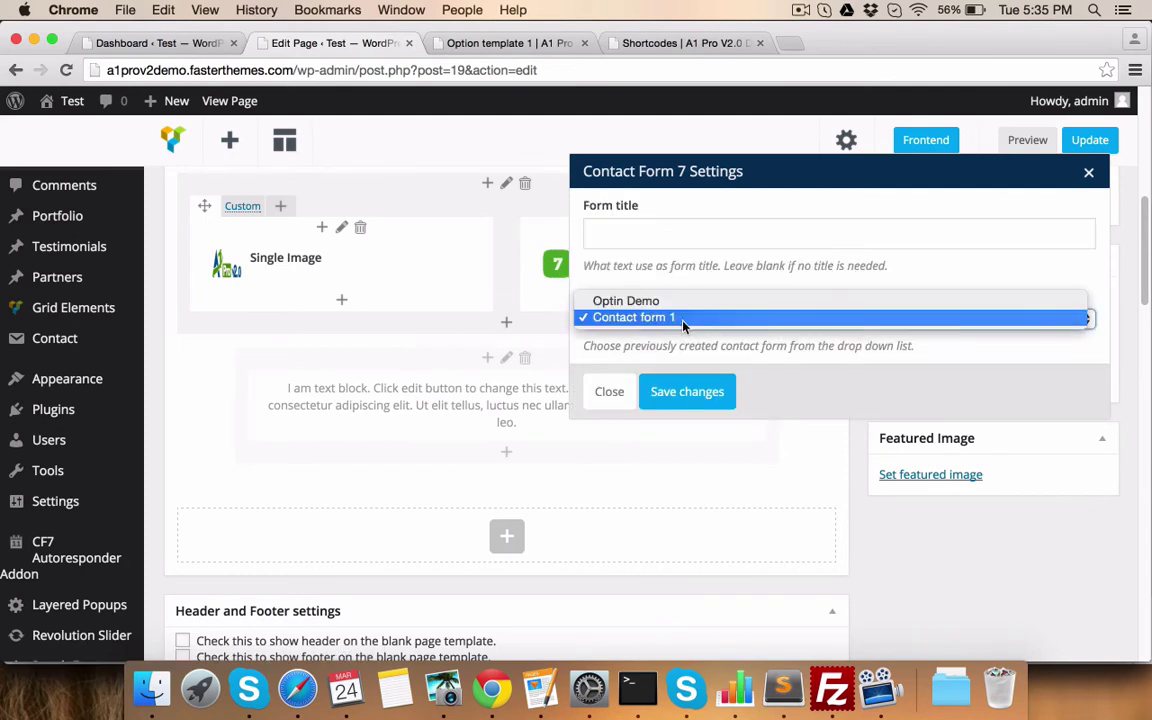
click(630, 301)
click(685, 396)
mouse_move(690, 398)
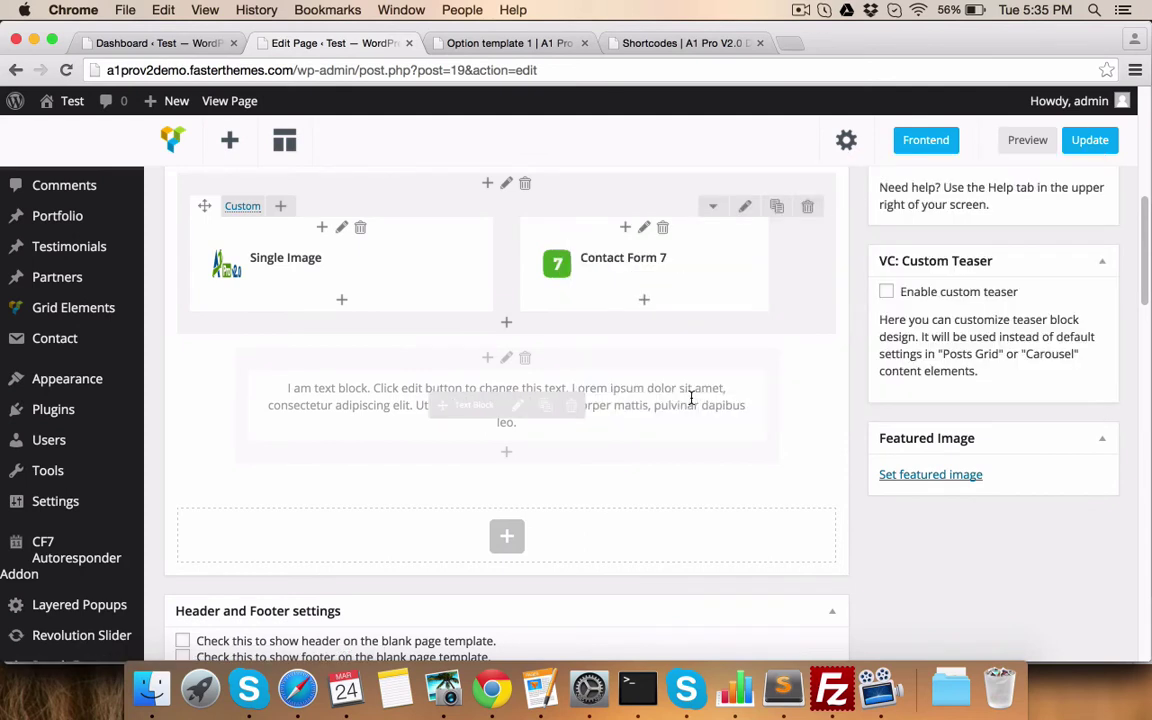
Update the Optin Page Demo page and open its published view.
scroll(691, 398, up, 10)
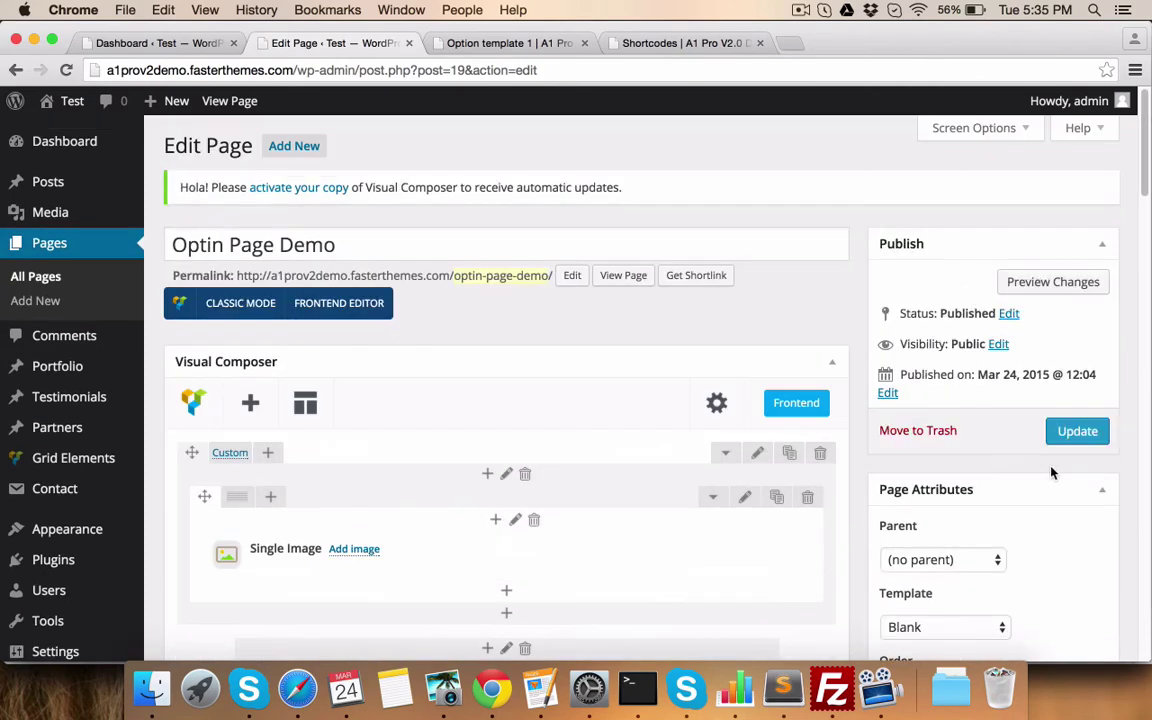
click(1077, 432)
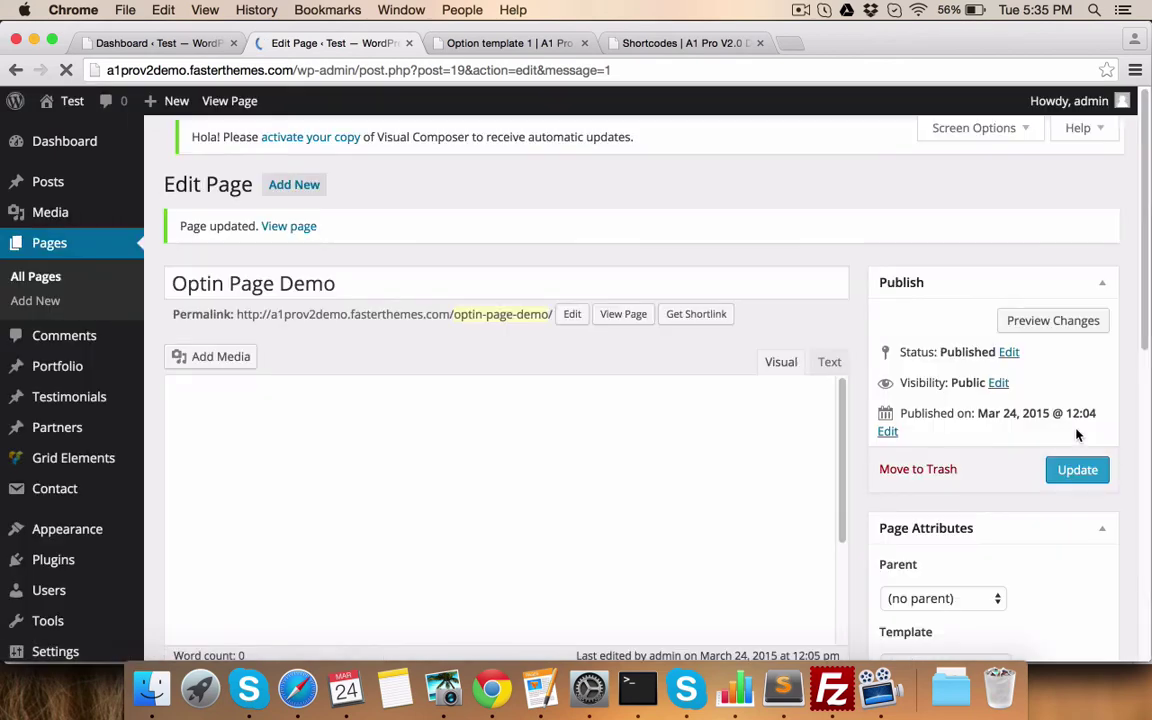
click(283, 237)
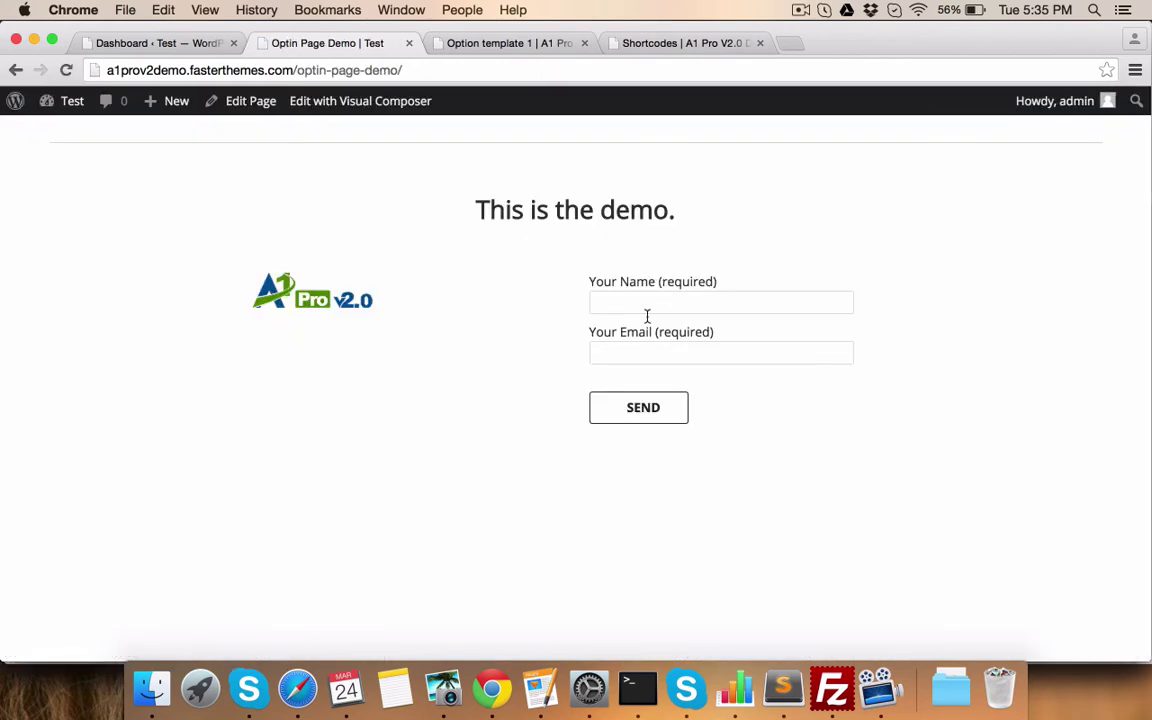
Examine the labels of the name and email fields on the published opt-in form, and return to the page editor.
click(634, 302)
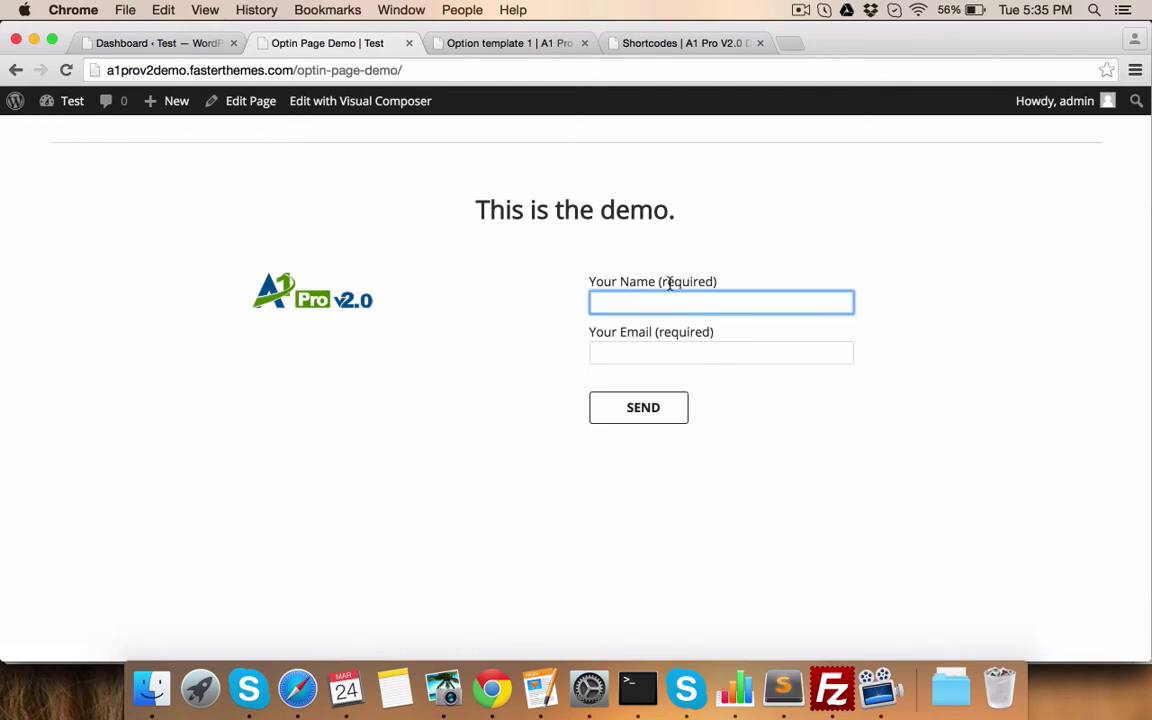
drag(659, 283, 714, 292)
drag(656, 331, 714, 333)
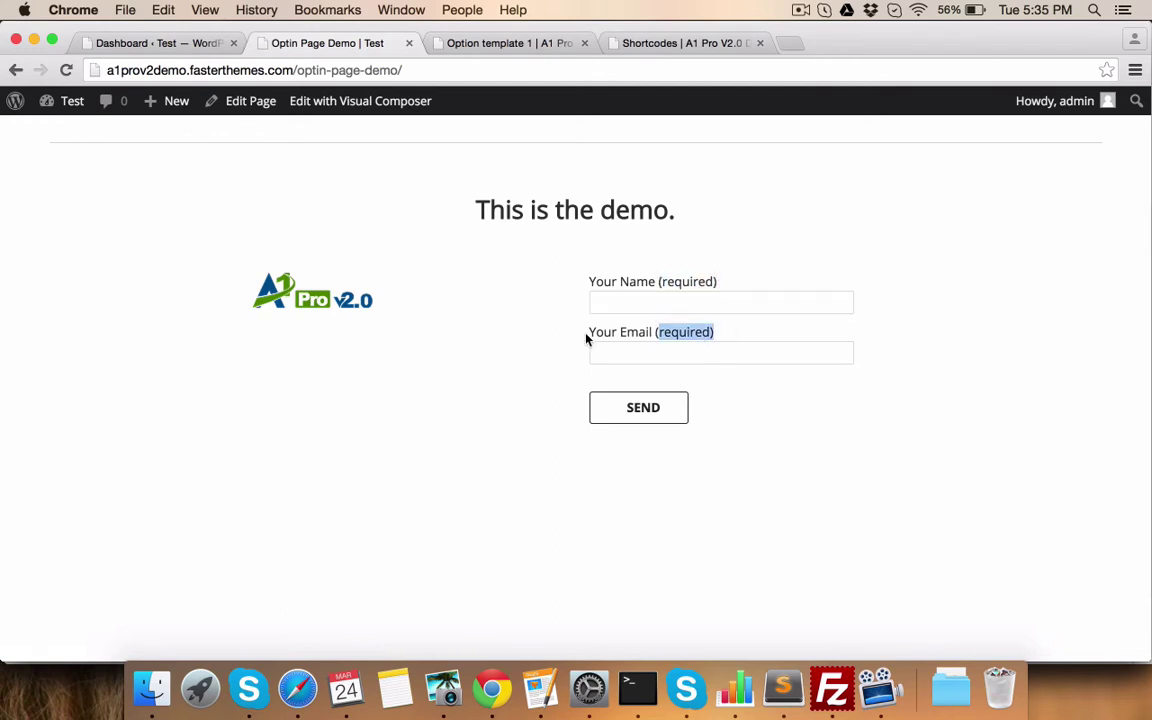
double_click(604, 283)
double_click(603, 331)
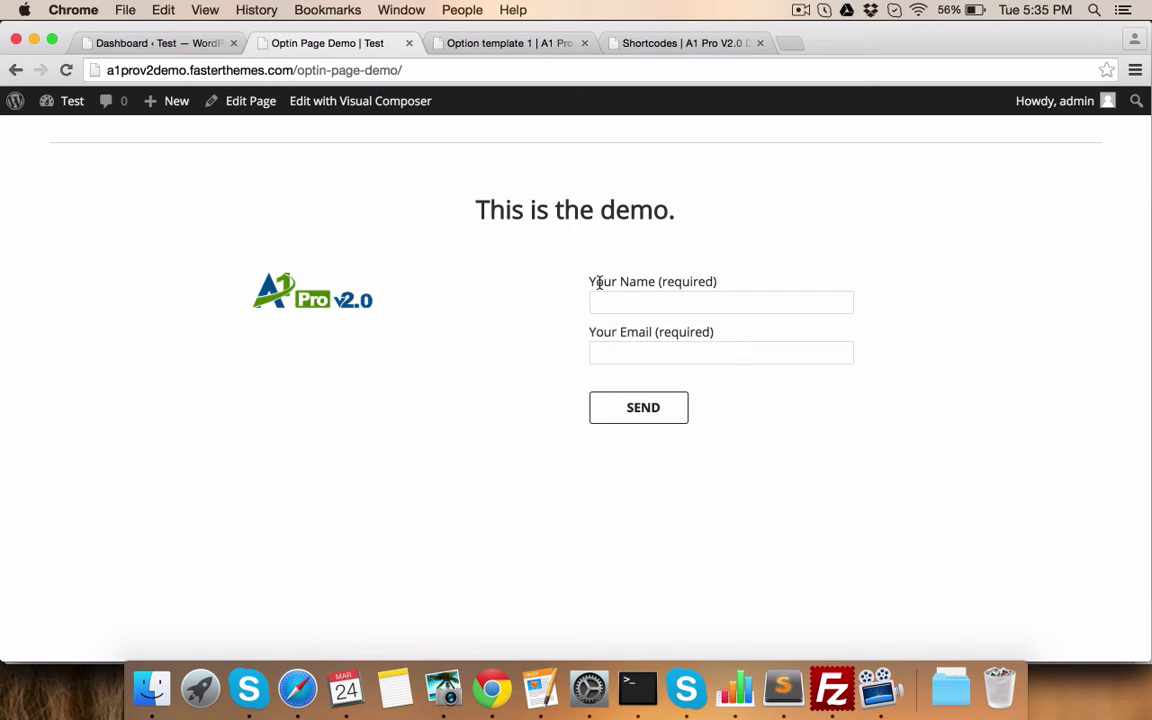
double_click(600, 283)
click(14, 73)
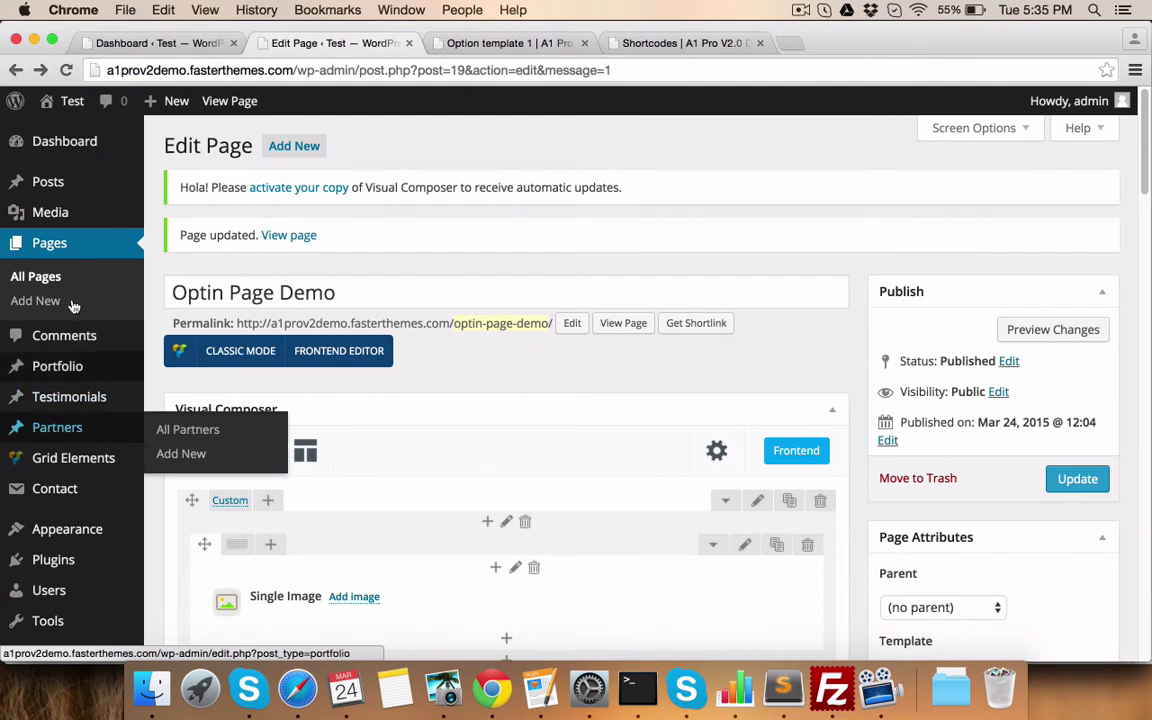
Open the Optin Demo contact form for editing and change the name field's label to "Name*".
mouse_move(67, 494)
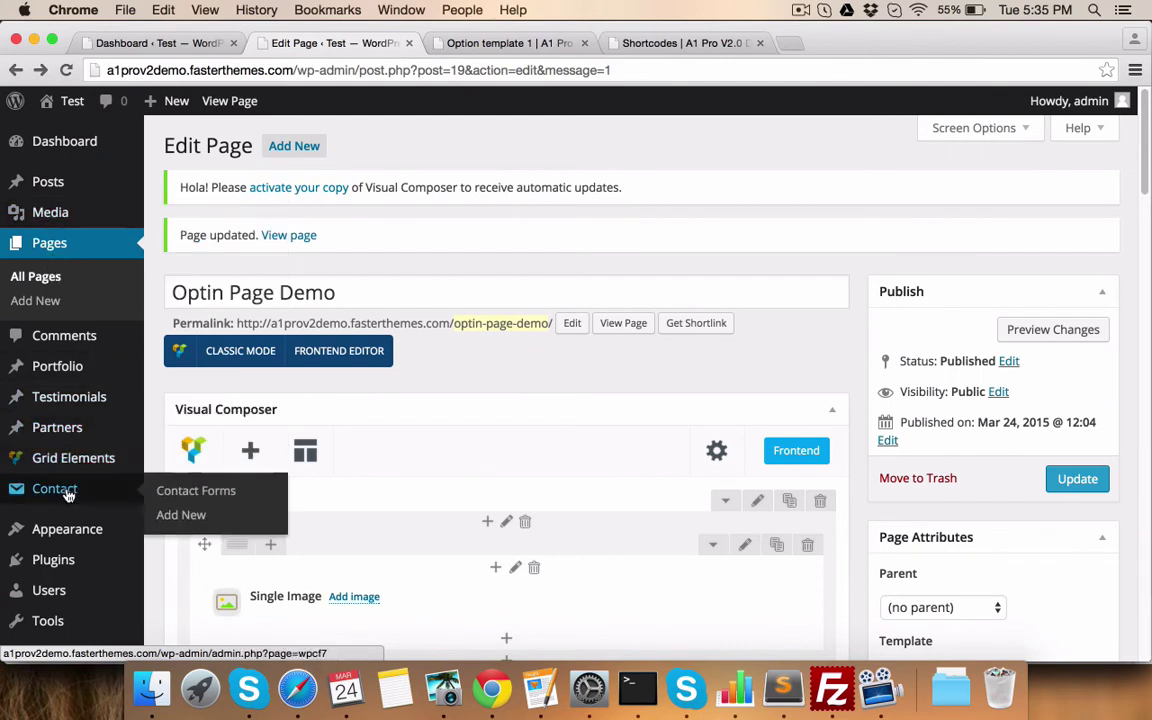
click(192, 496)
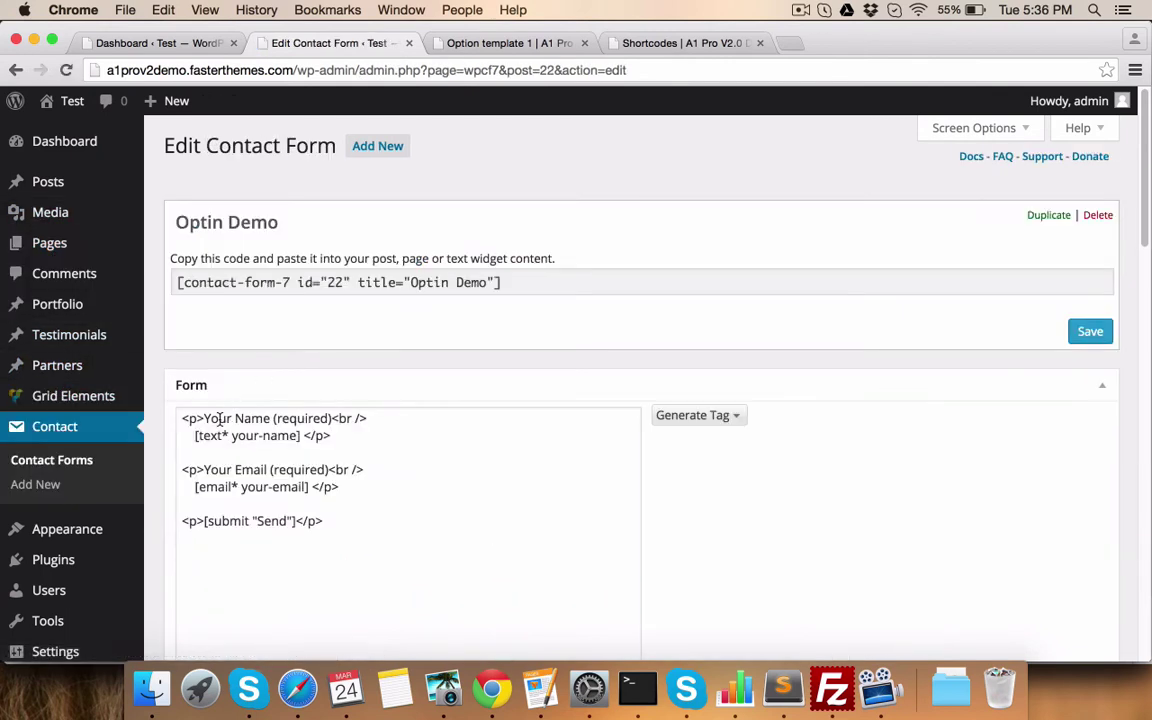
double_click(217, 419)
key(BackSpace)
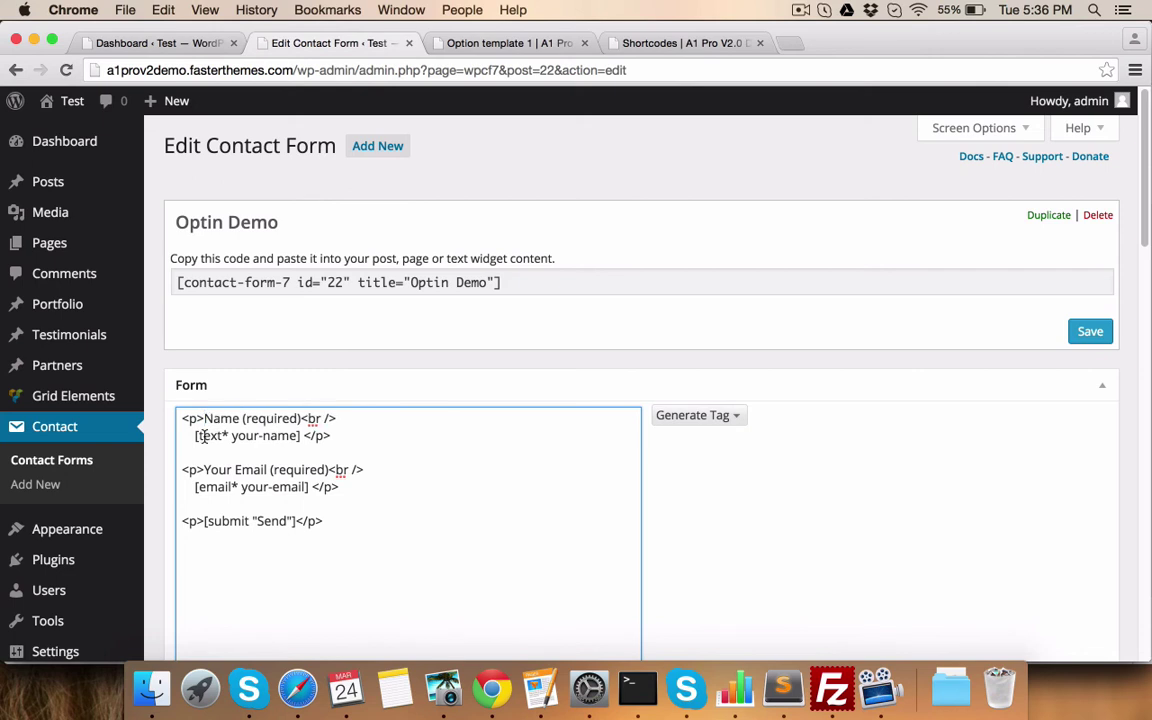
double_click(258, 419)
drag(242, 419, 302, 419)
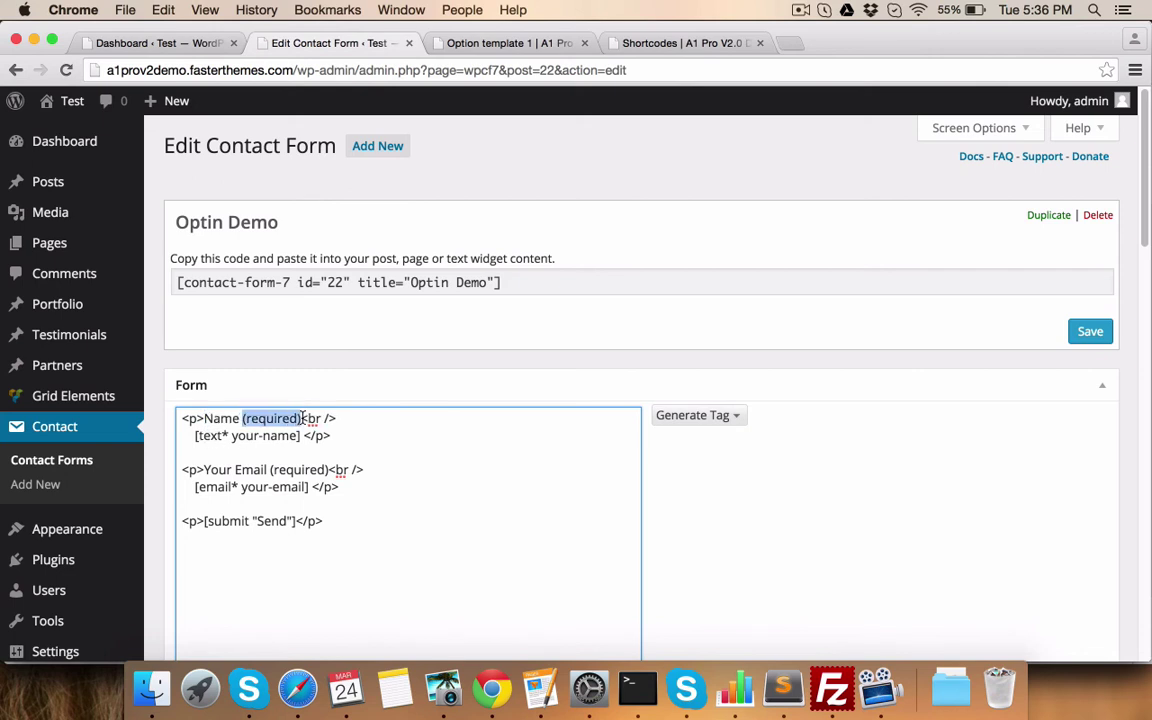
key(BackSpace)
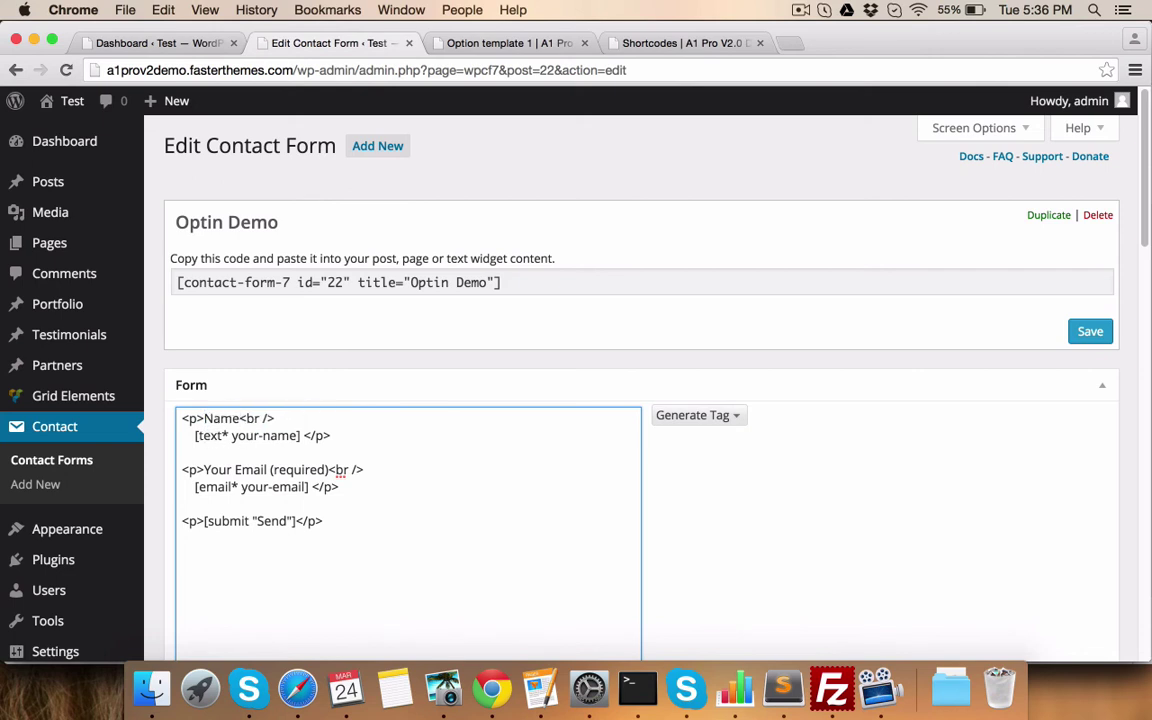
text(*)
Shorten the email field's label to "Email" in the form template and save the contact form.
drag(204, 470, 236, 470)
key(BackSpace)
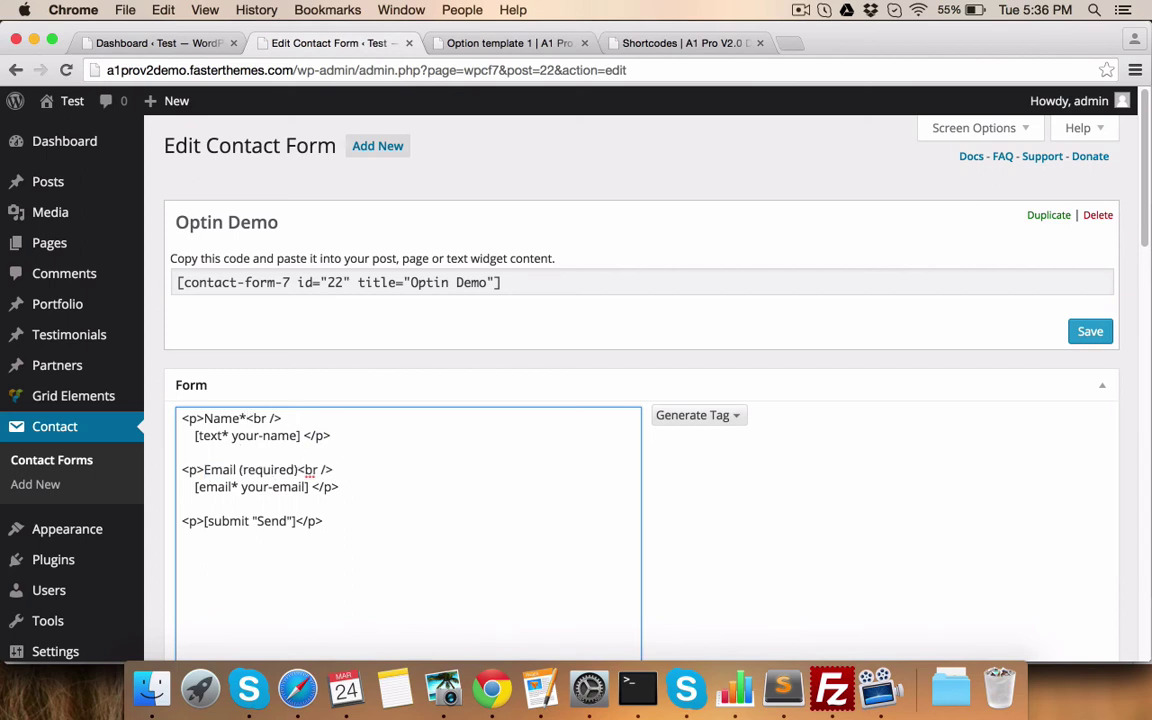
double_click(243, 470)
drag(239, 470, 299, 470)
click(248, 470)
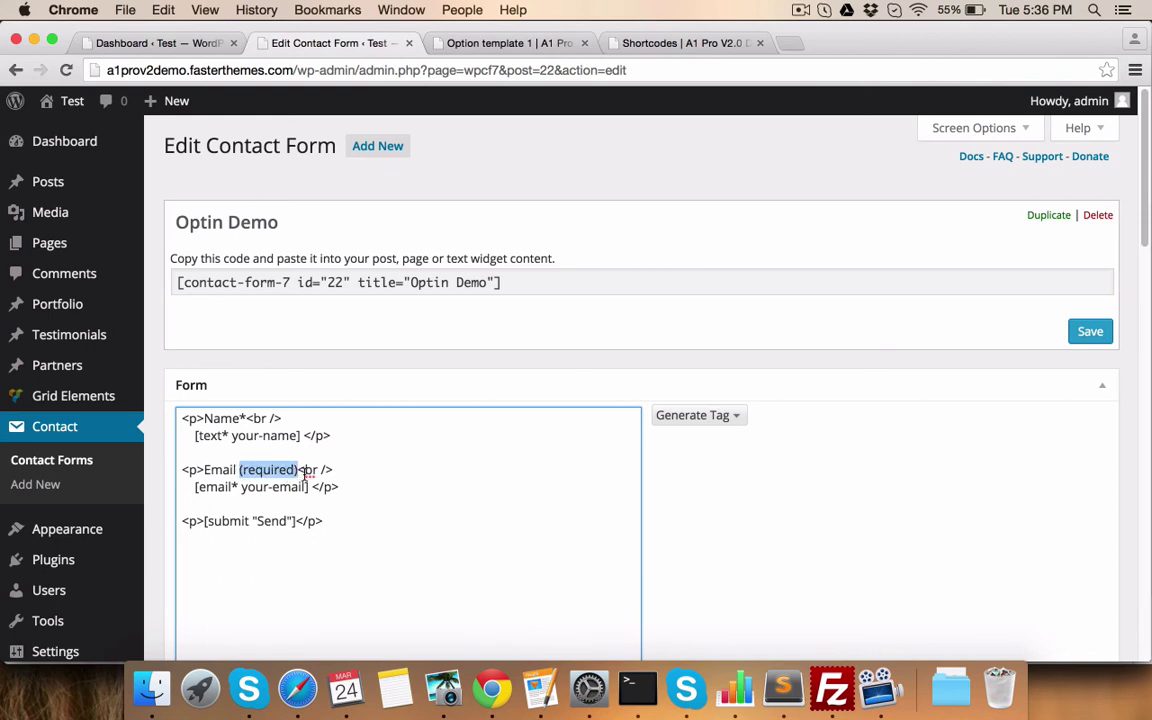
key(BackSpace)
key(BackSpace)
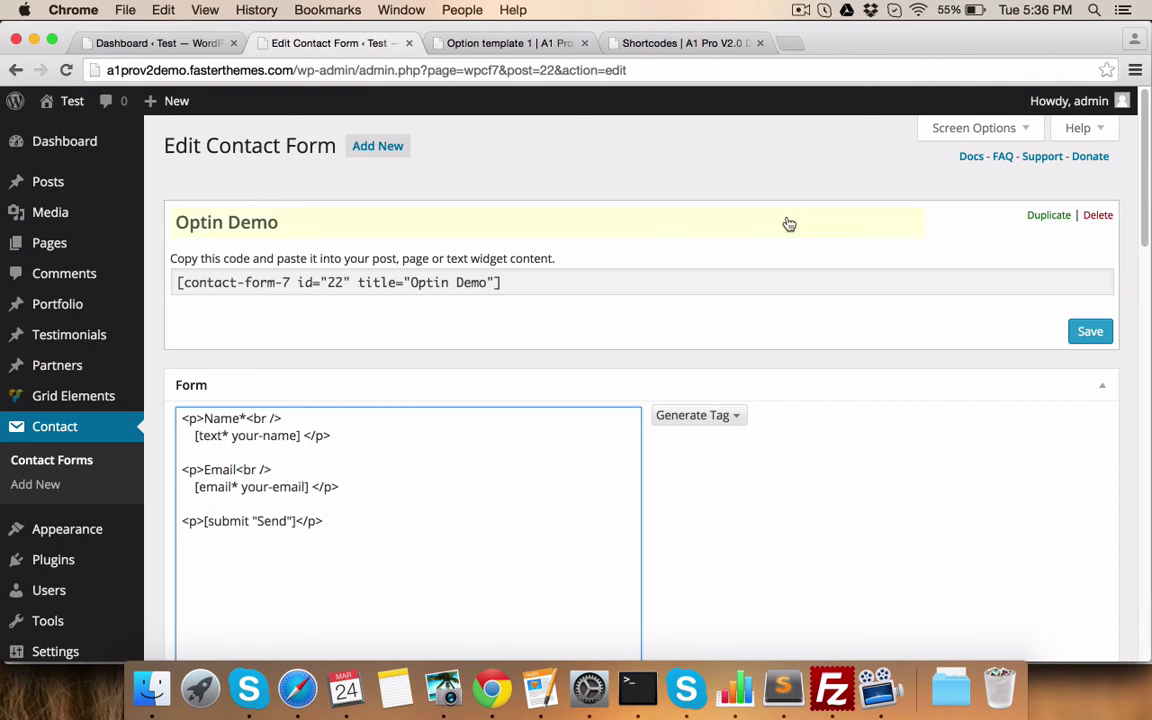
click(1092, 334)
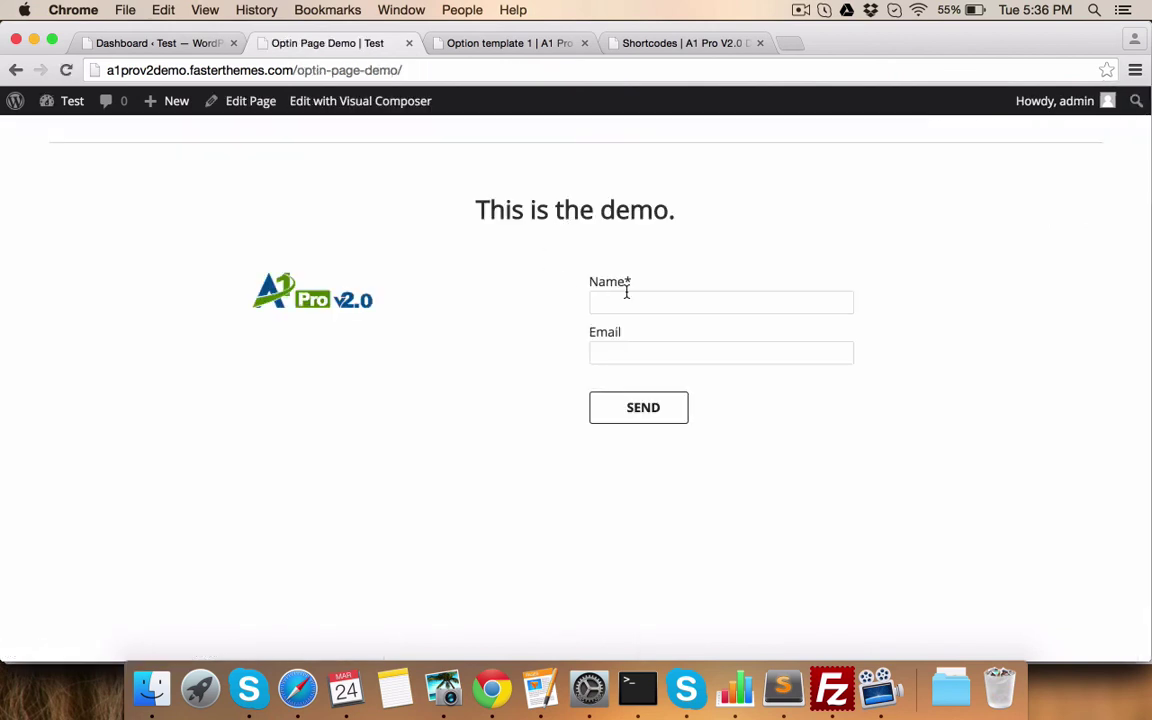
Check the field labels and the heading on the published Optin Page Demo page.
double_click(604, 282)
drag(461, 212, 753, 211)
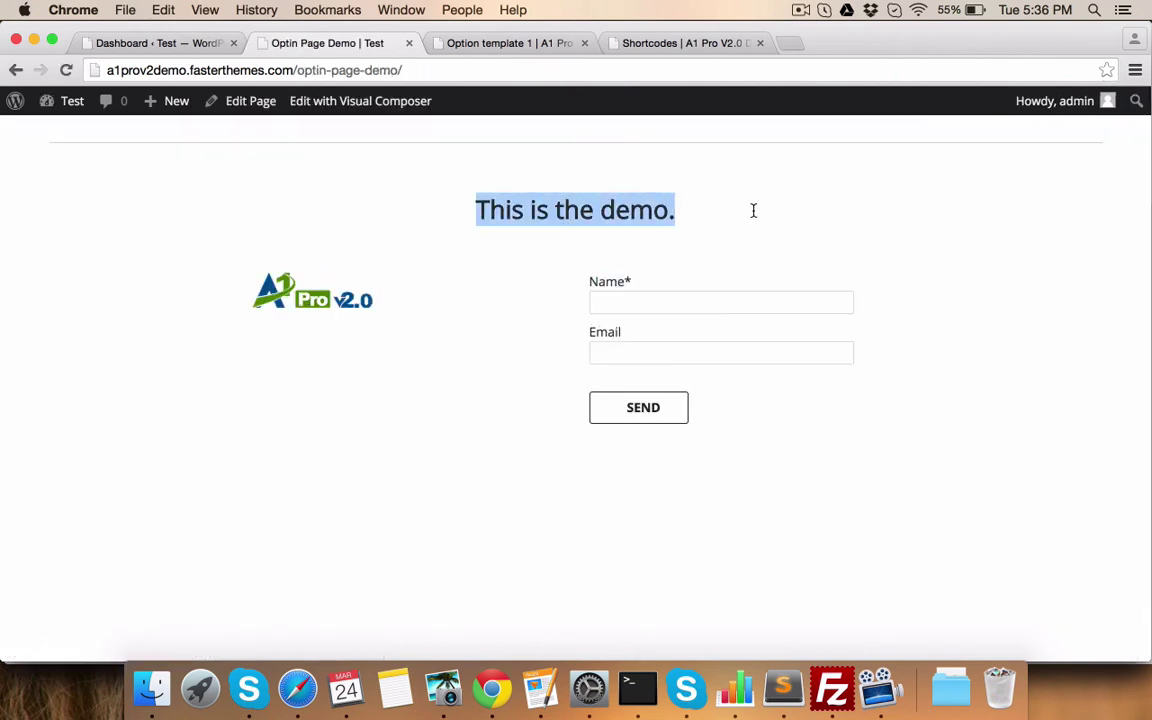
click(617, 378)
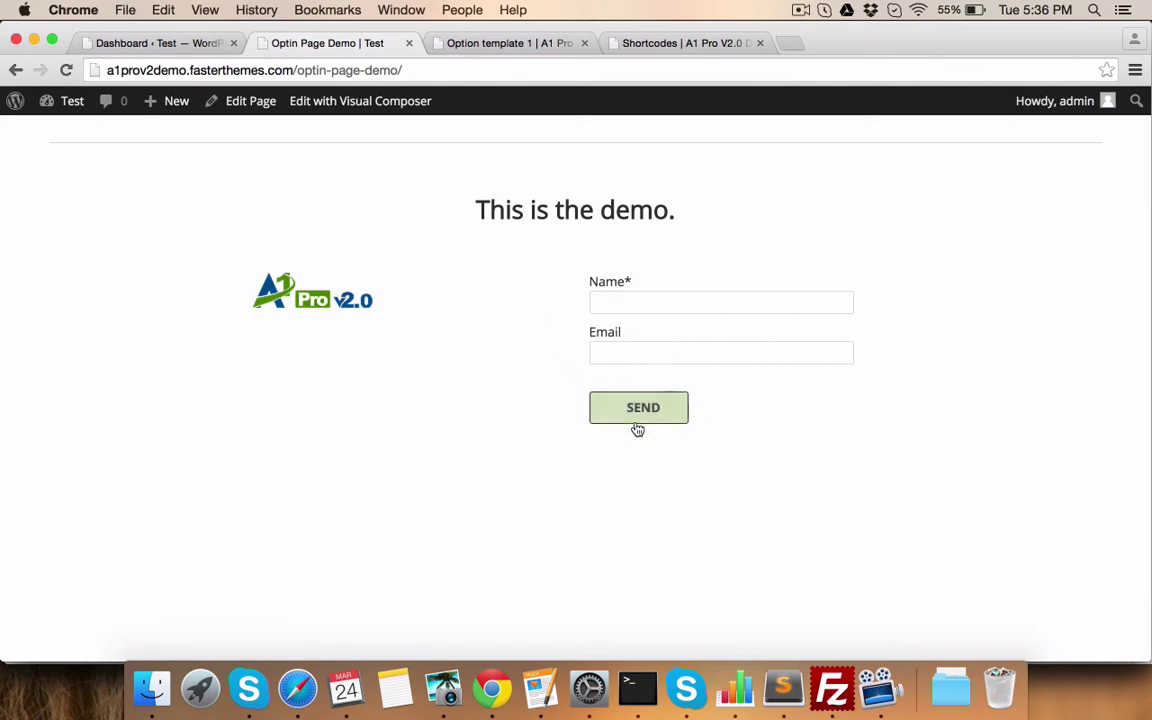